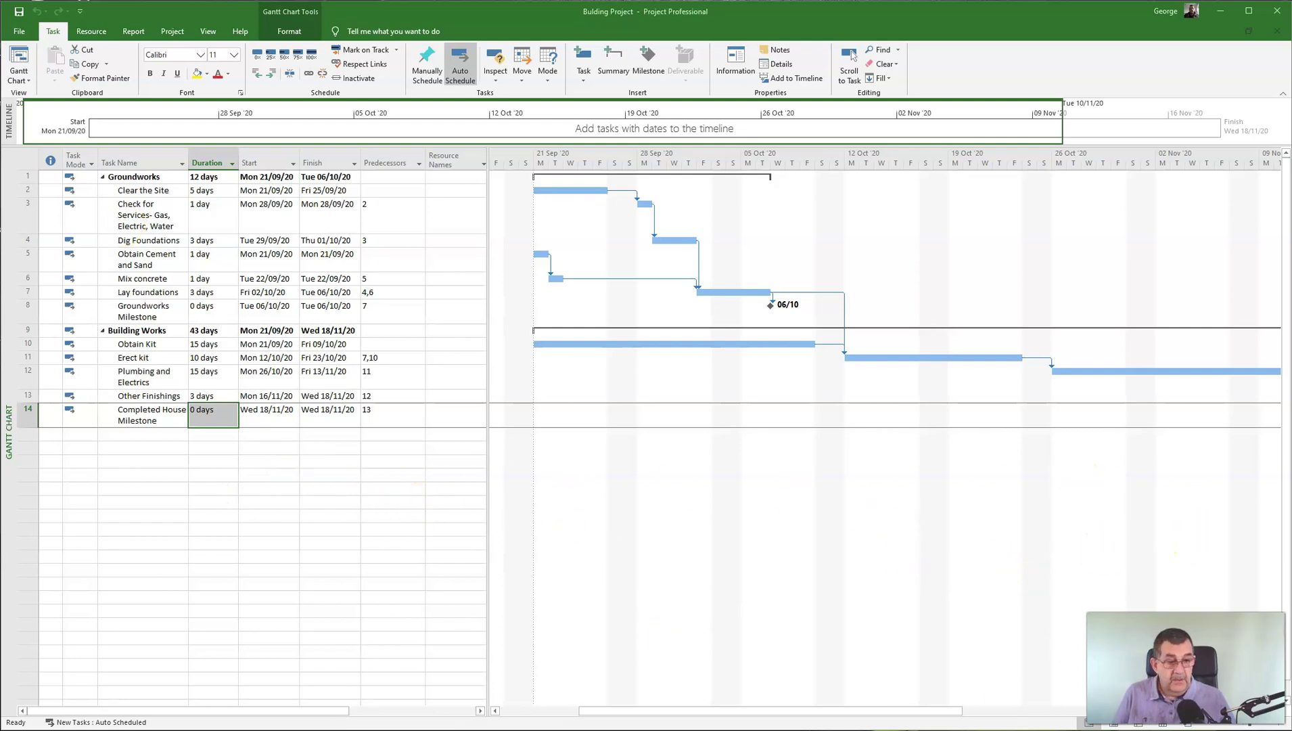
Switch the building project from the Gantt Chart to the Resource Sheet view
{"action": "left_click", "coordinate": [27, 82]}
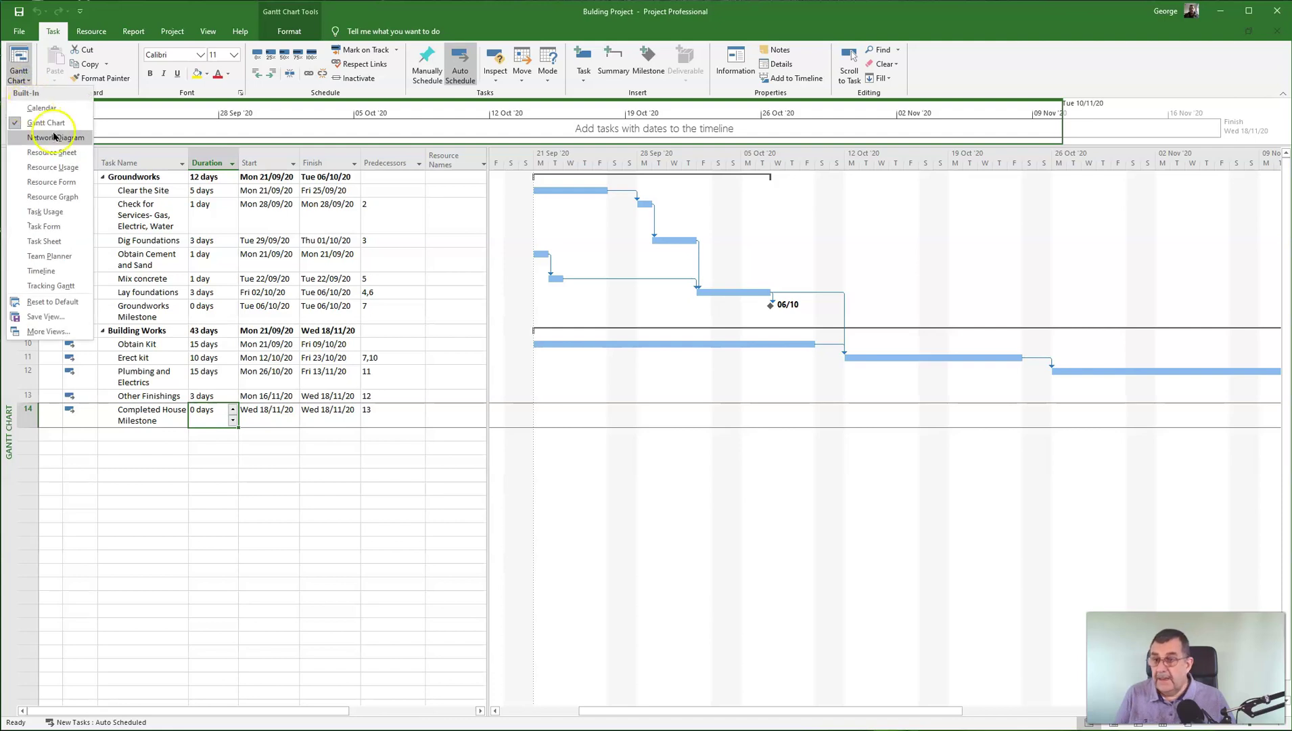
{"action": "left_click", "coordinate": [71, 154]}
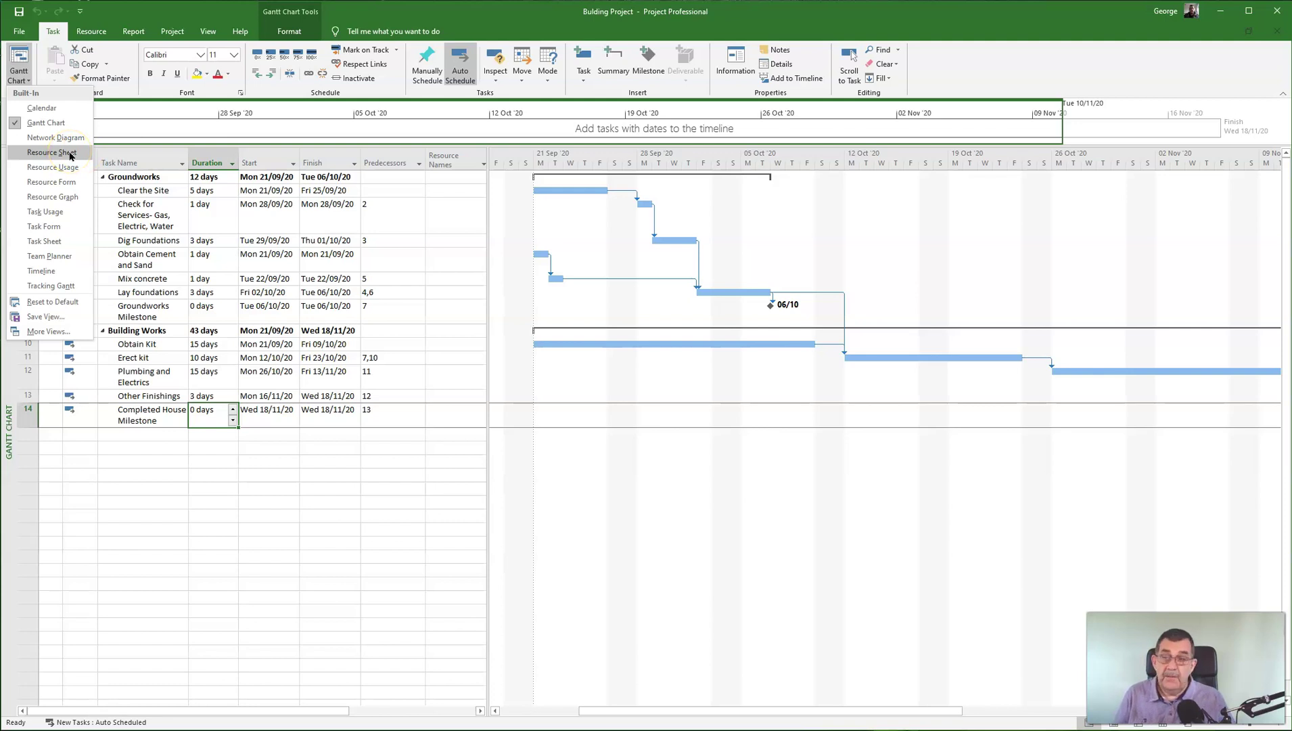
{"action": "left_click", "coordinate": [70, 155]}
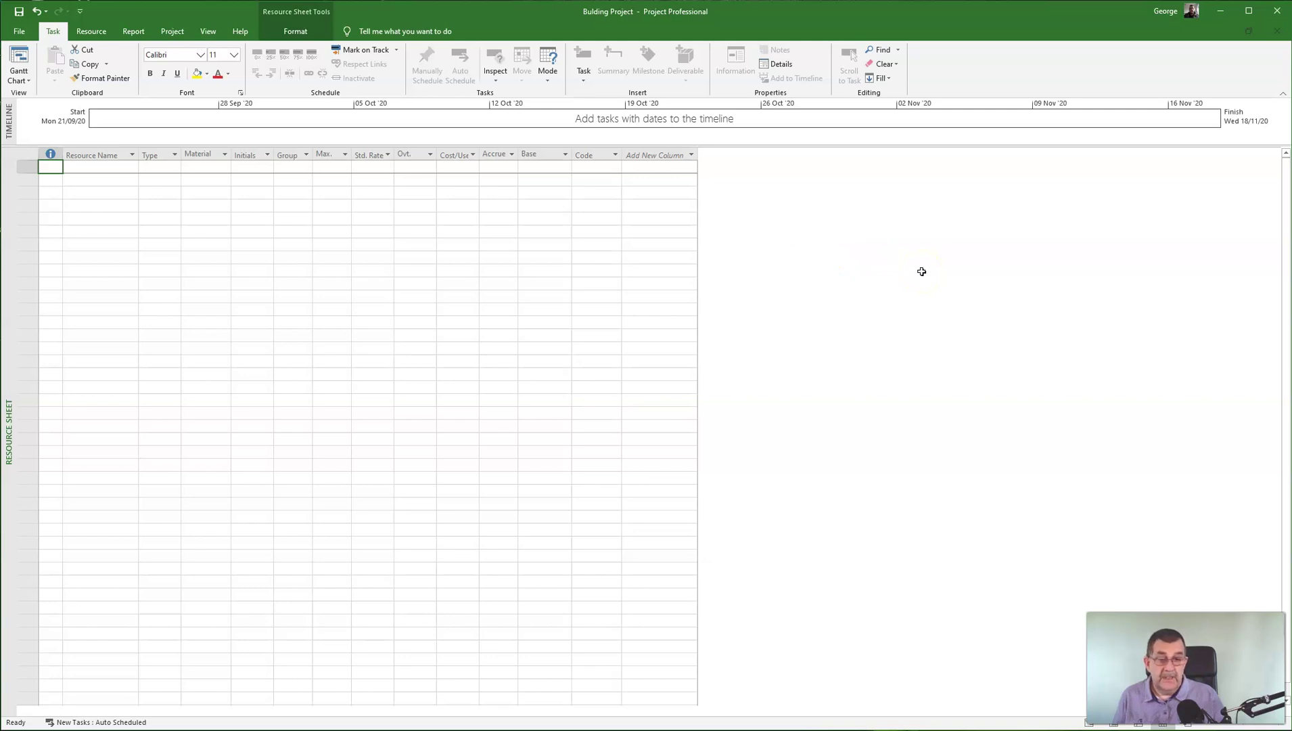
Add the first resource by entering the worker's first name in the top row of the sheet
{"action": "left_click", "coordinate": [106, 167]}
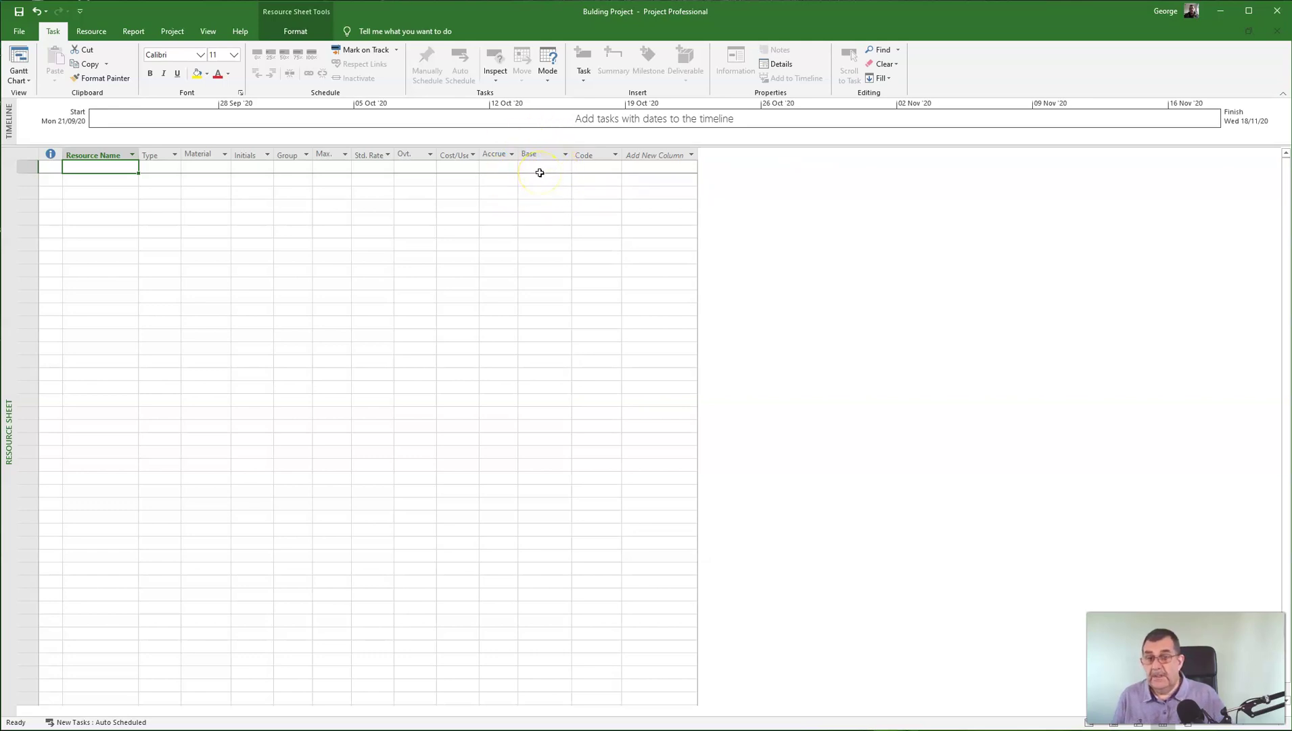
{"action": "left_click", "coordinate": [81, 173]}
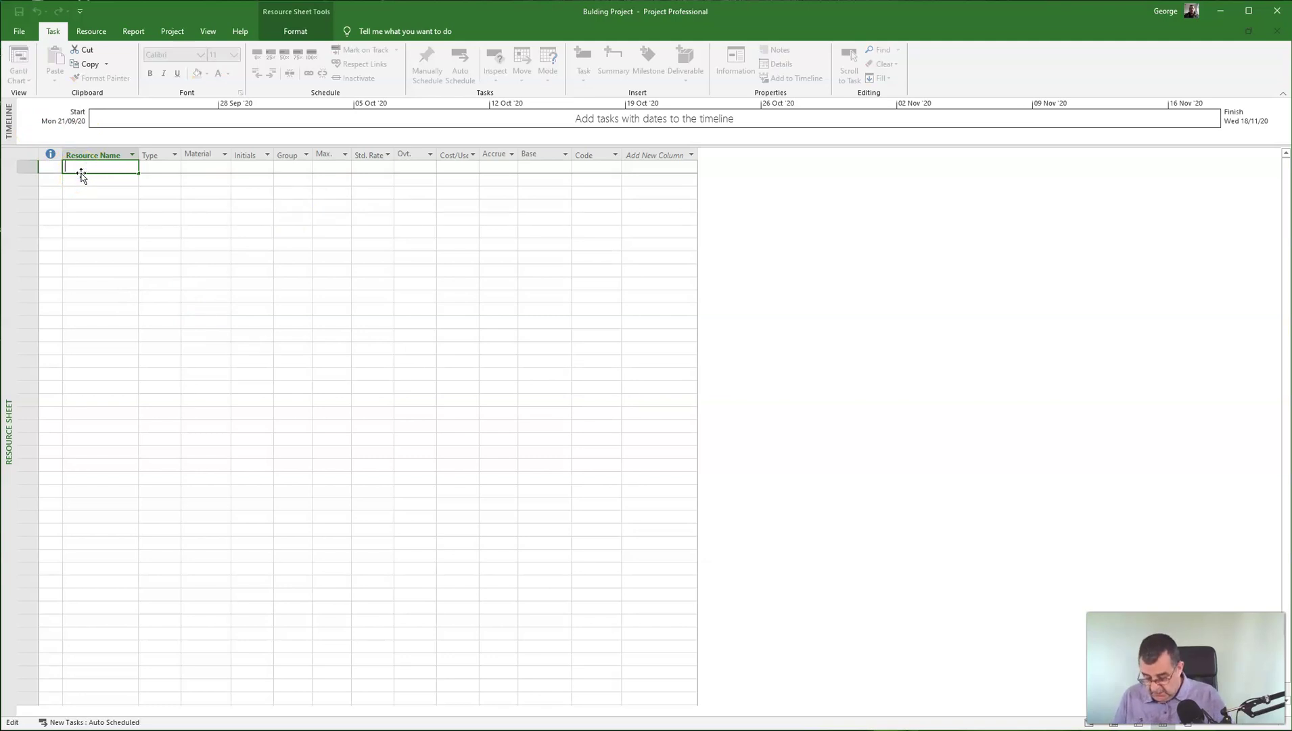
{"action": "type", "text": "Jam"}
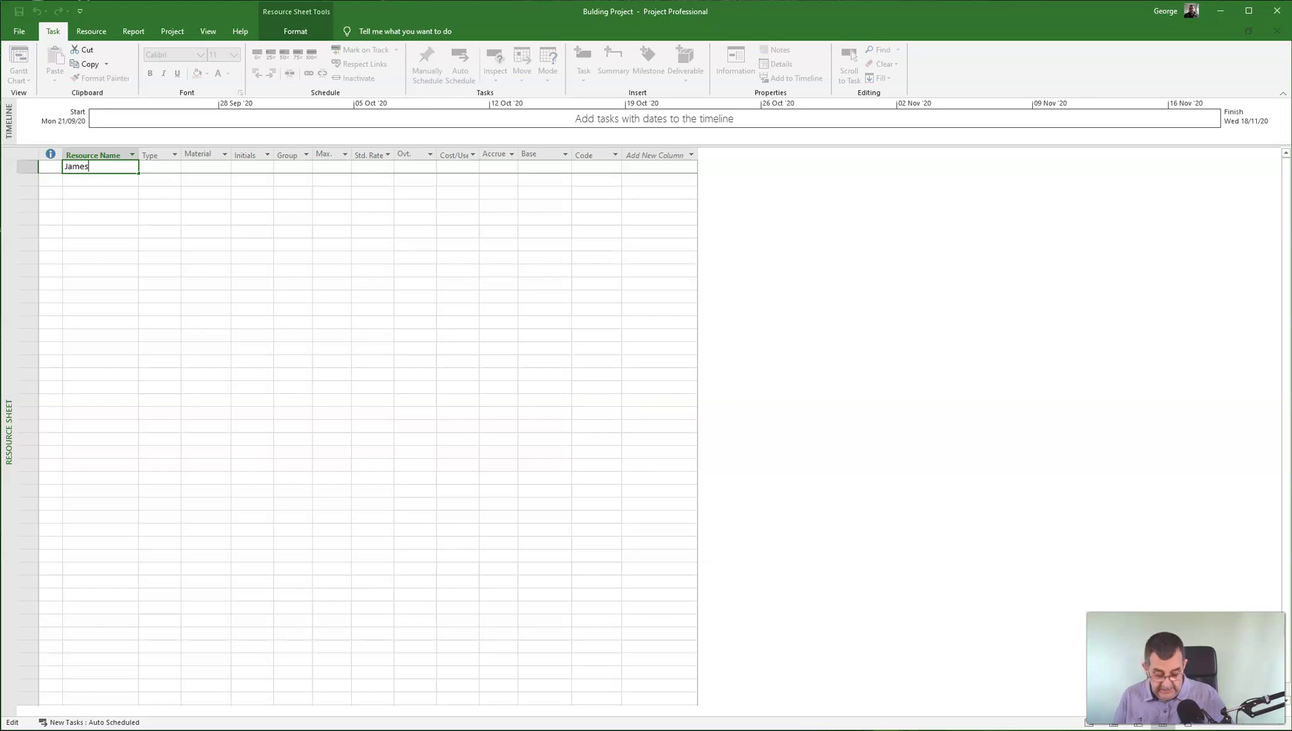
{"action": "type", "text": "es"}
{"action": "key", "text": "Return"}
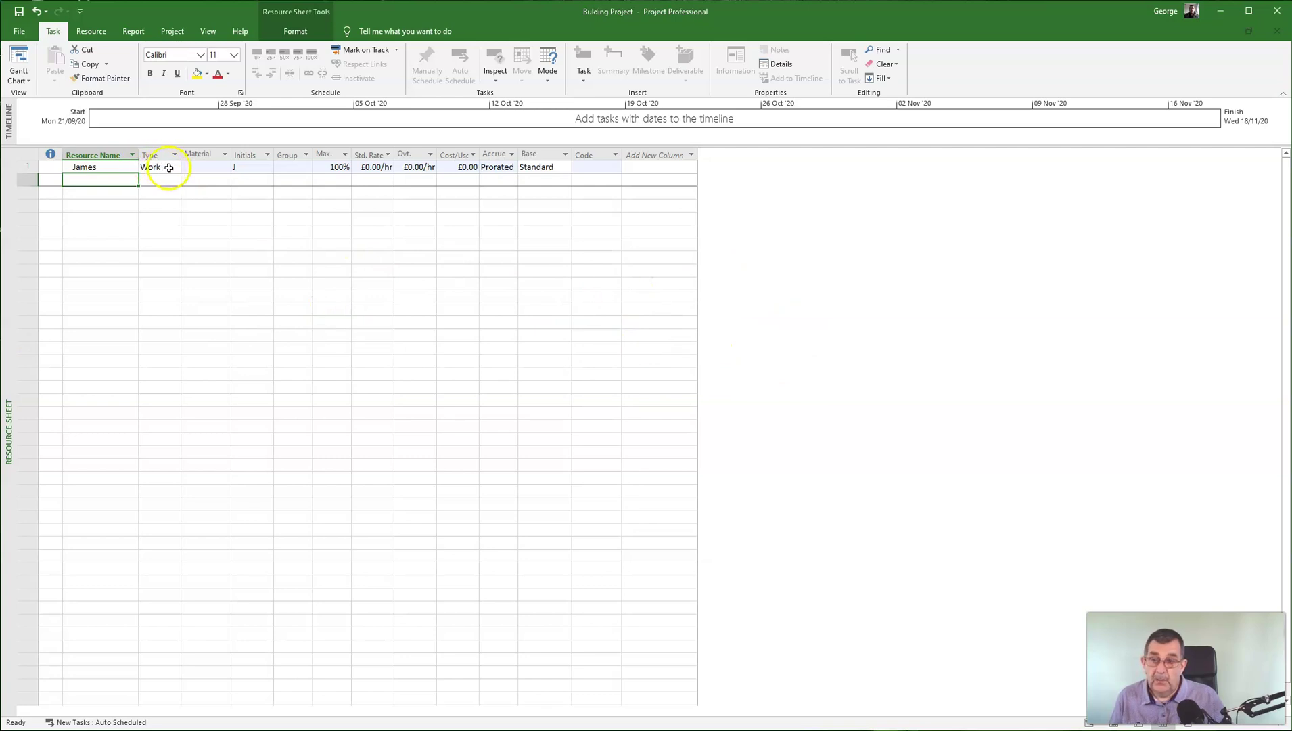
Review the resource type options and the initials of the first resource, keeping its type as Work
{"action": "left_click", "coordinate": [169, 167]}
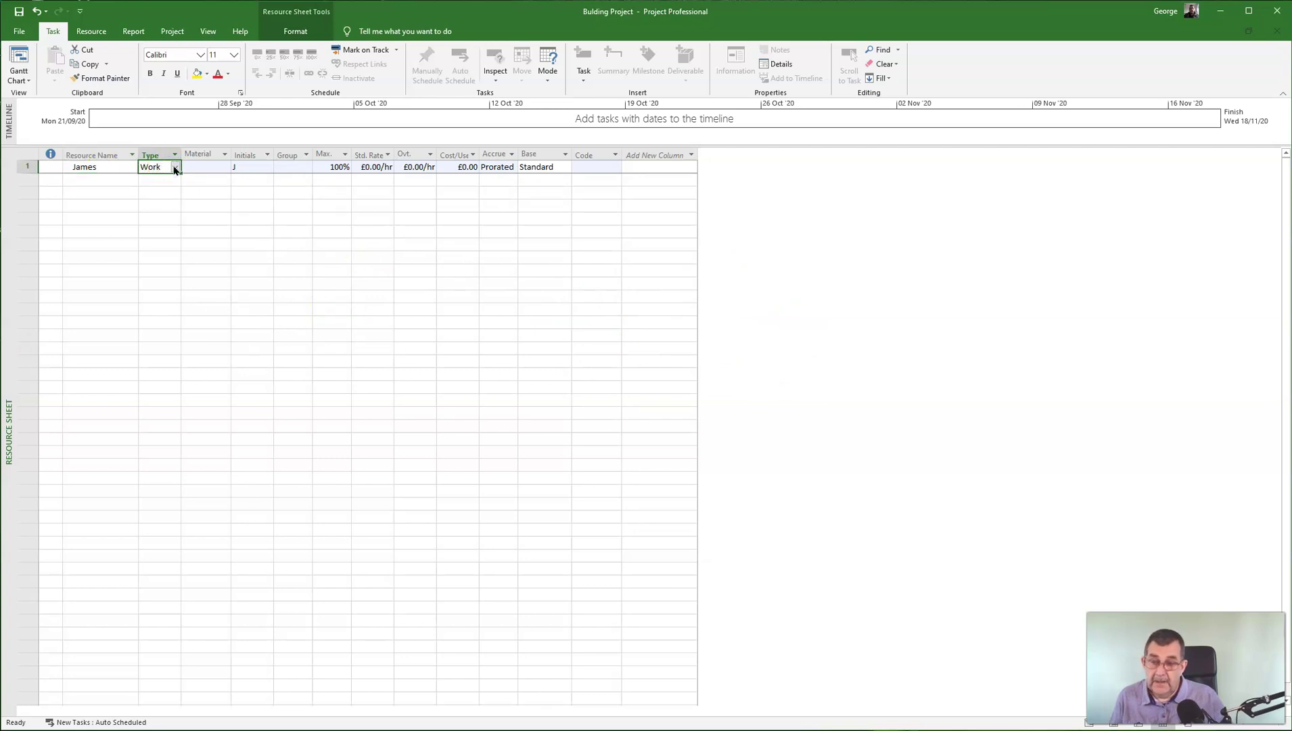
{"action": "left_click", "coordinate": [174, 169]}
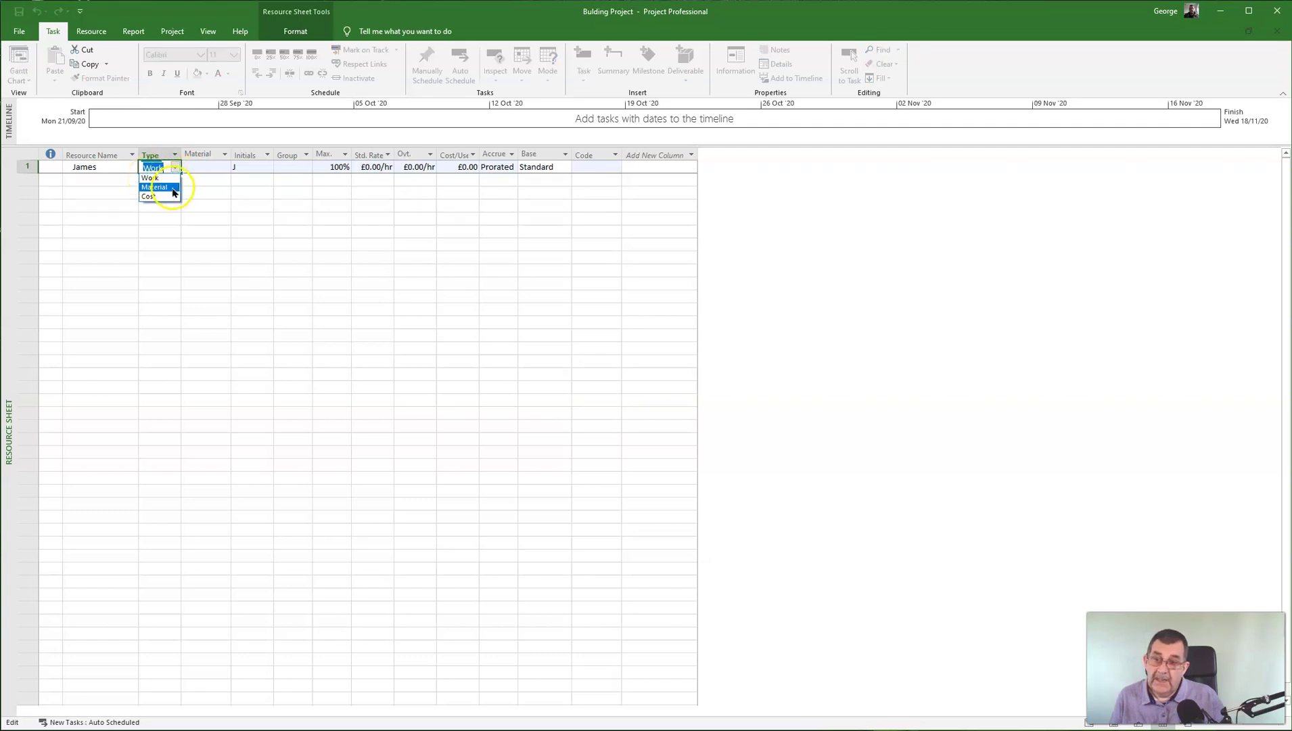
{"action": "left_click", "coordinate": [154, 168]}
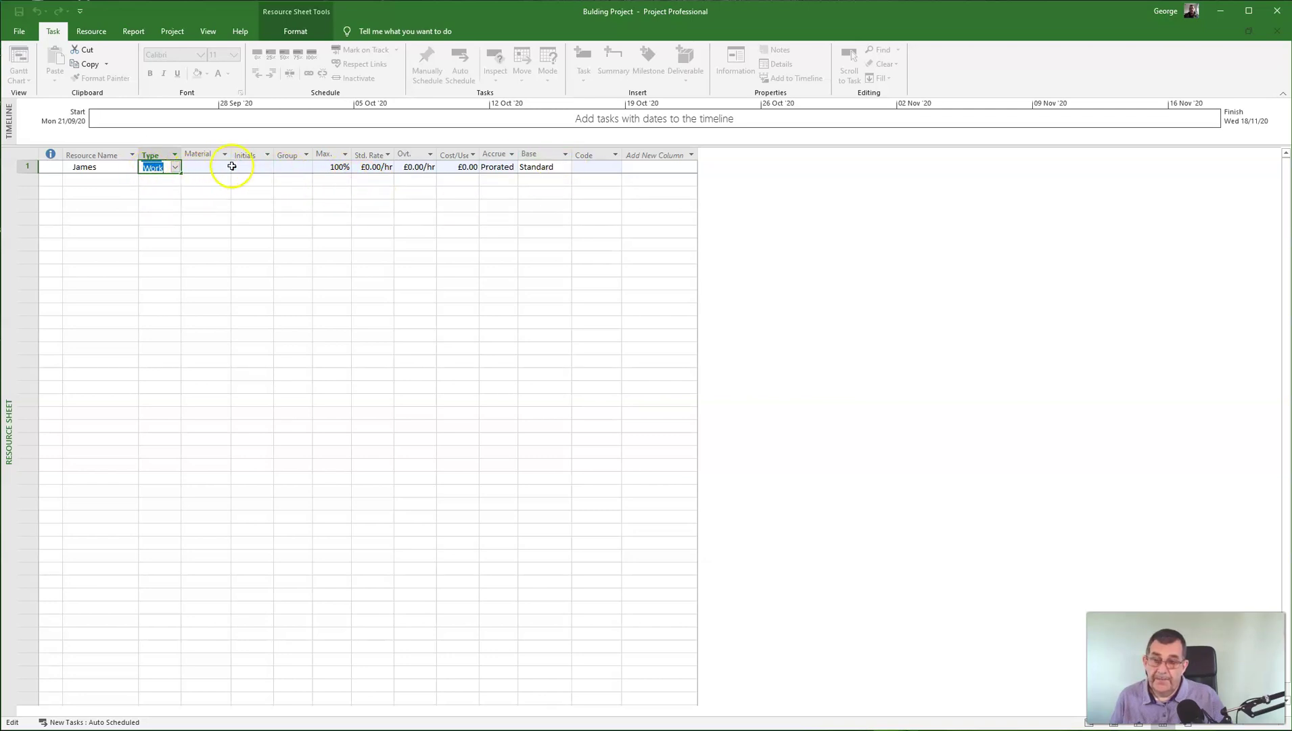
{"action": "left_click", "coordinate": [245, 169]}
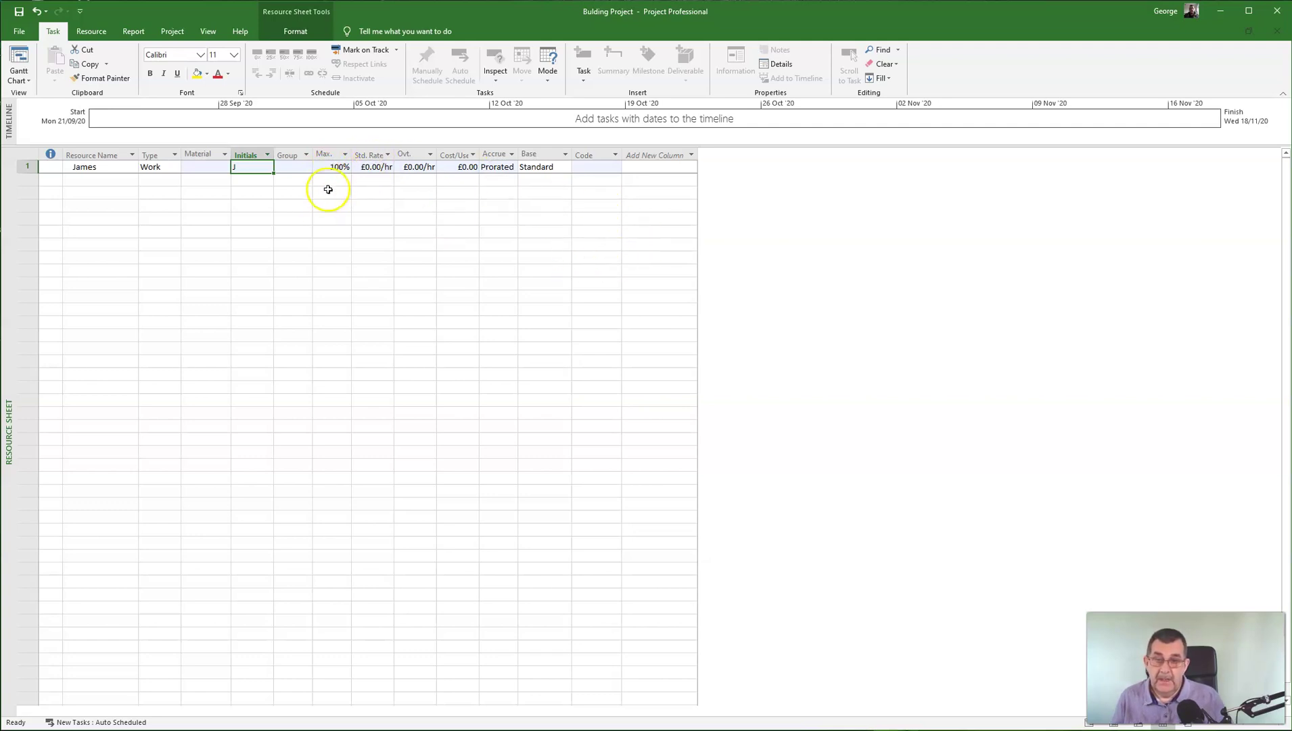
Set the first resource's standard rate and overtime rate to £15.00/hr each
{"action": "left_click", "coordinate": [377, 168]}
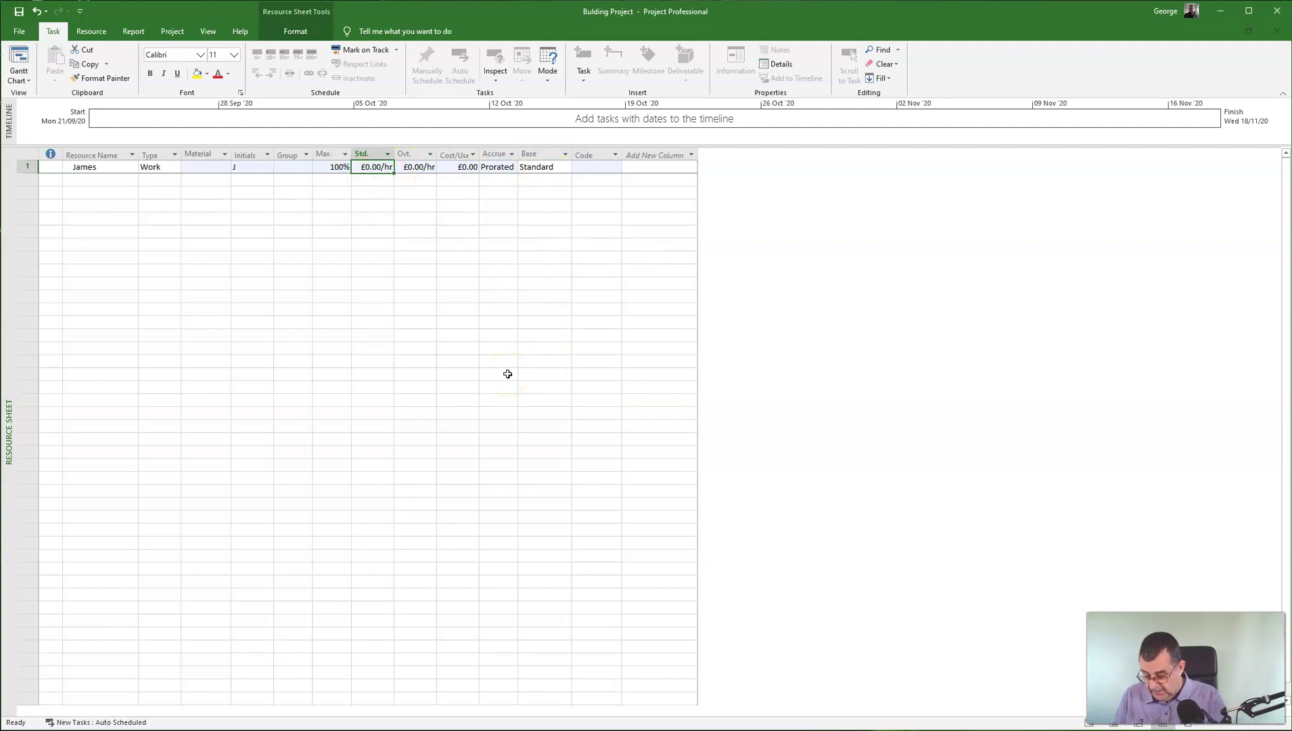
{"action": "type", "text": "15"}
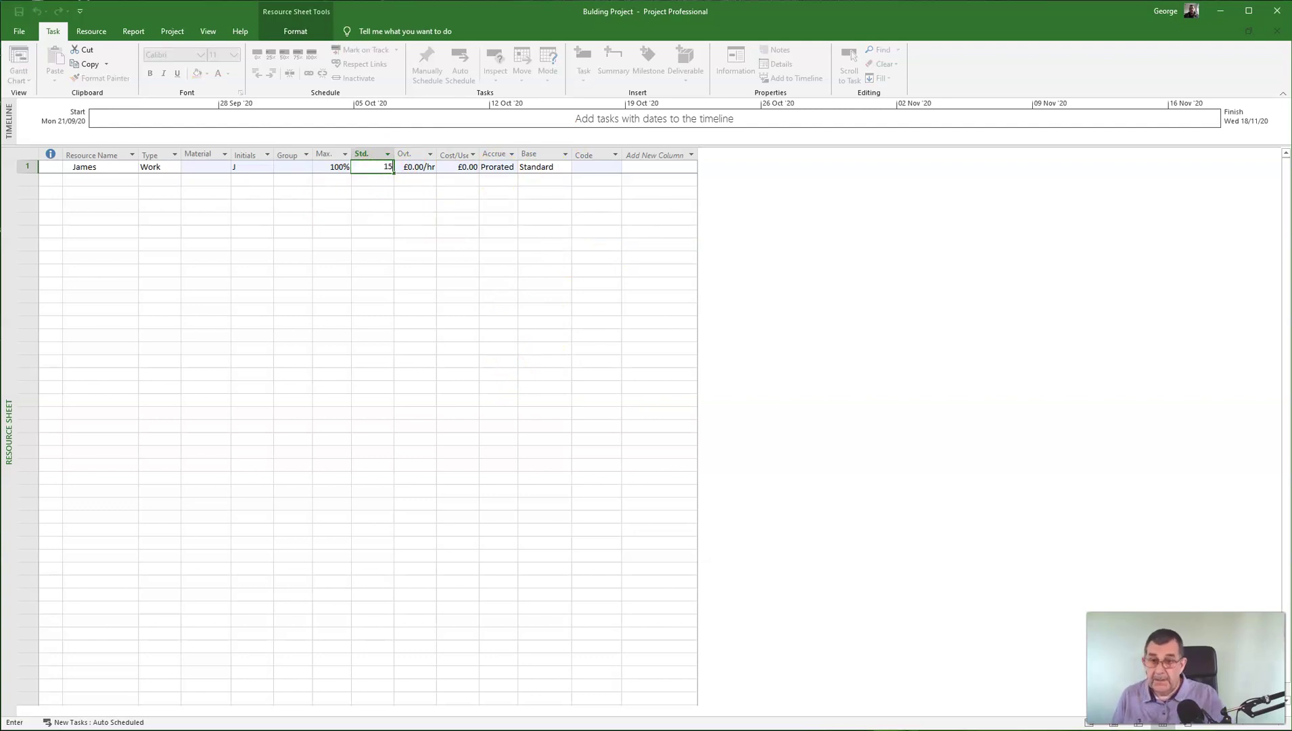
{"action": "key", "text": "Return"}
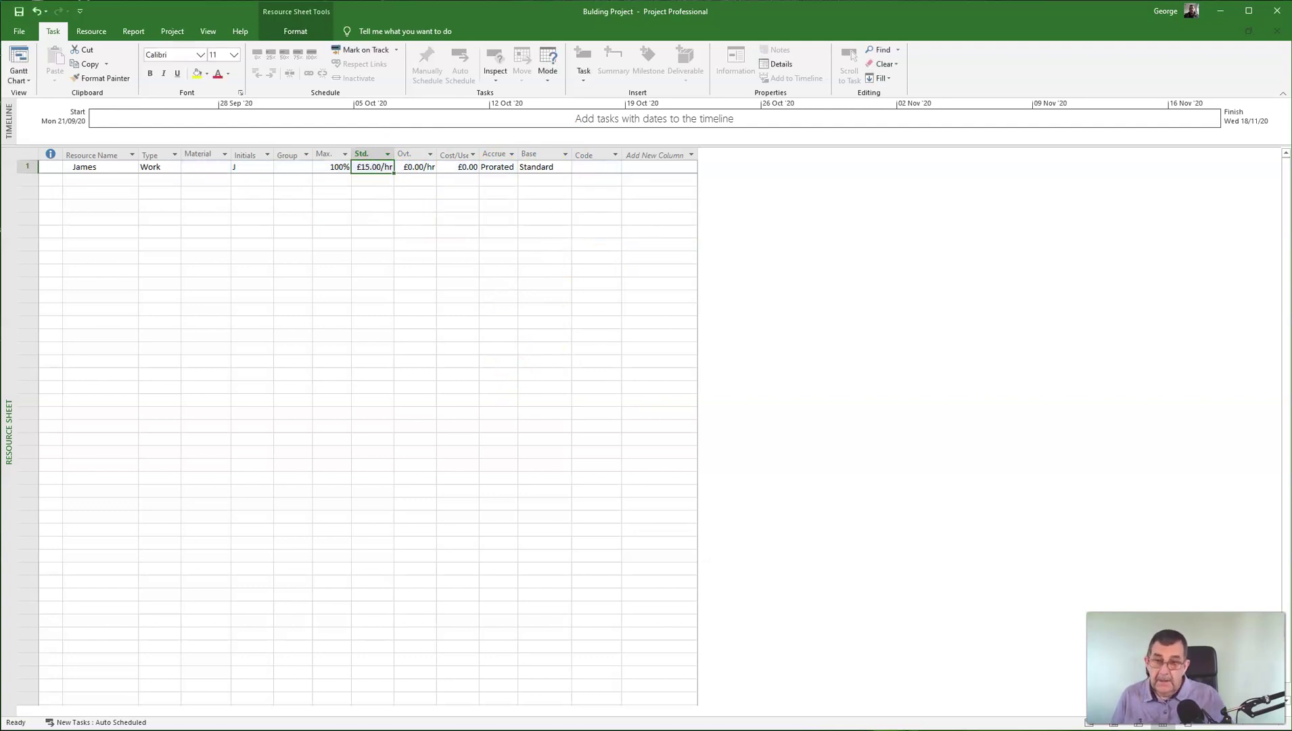
{"action": "key", "text": "Tab"}
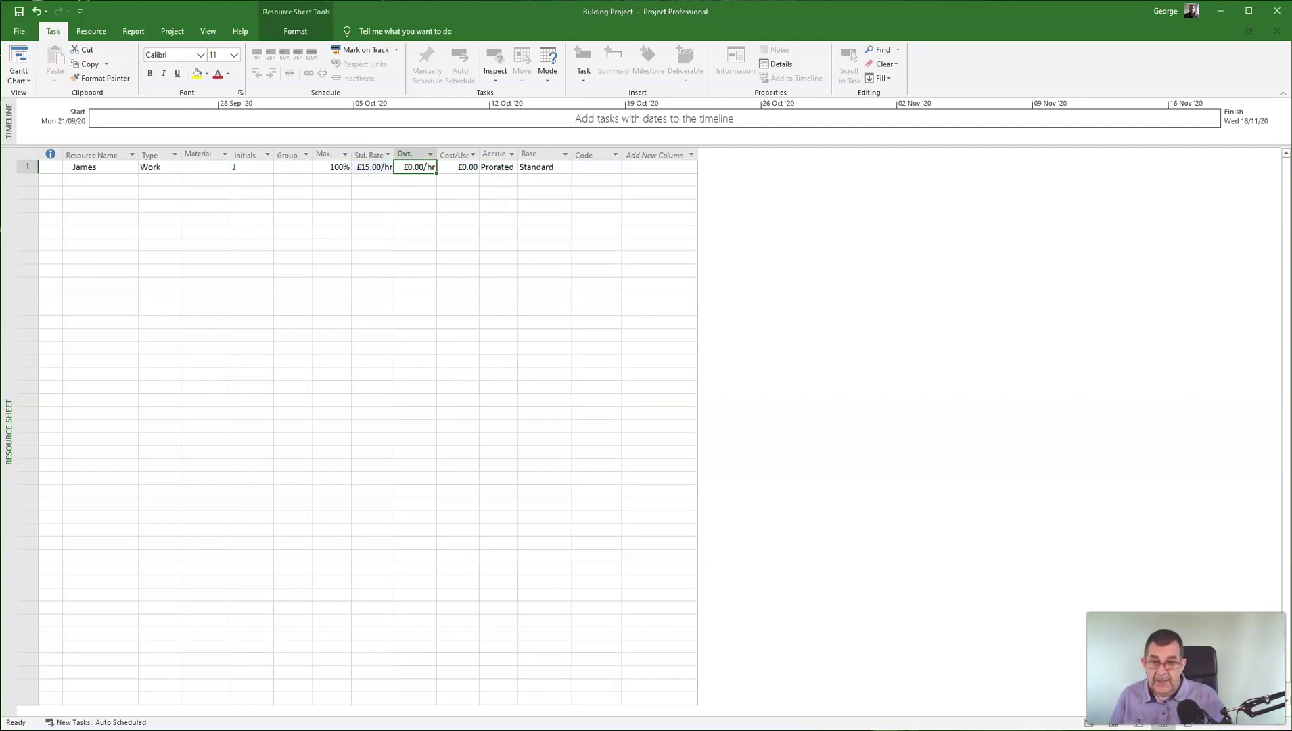
{"action": "type", "text": "15"}
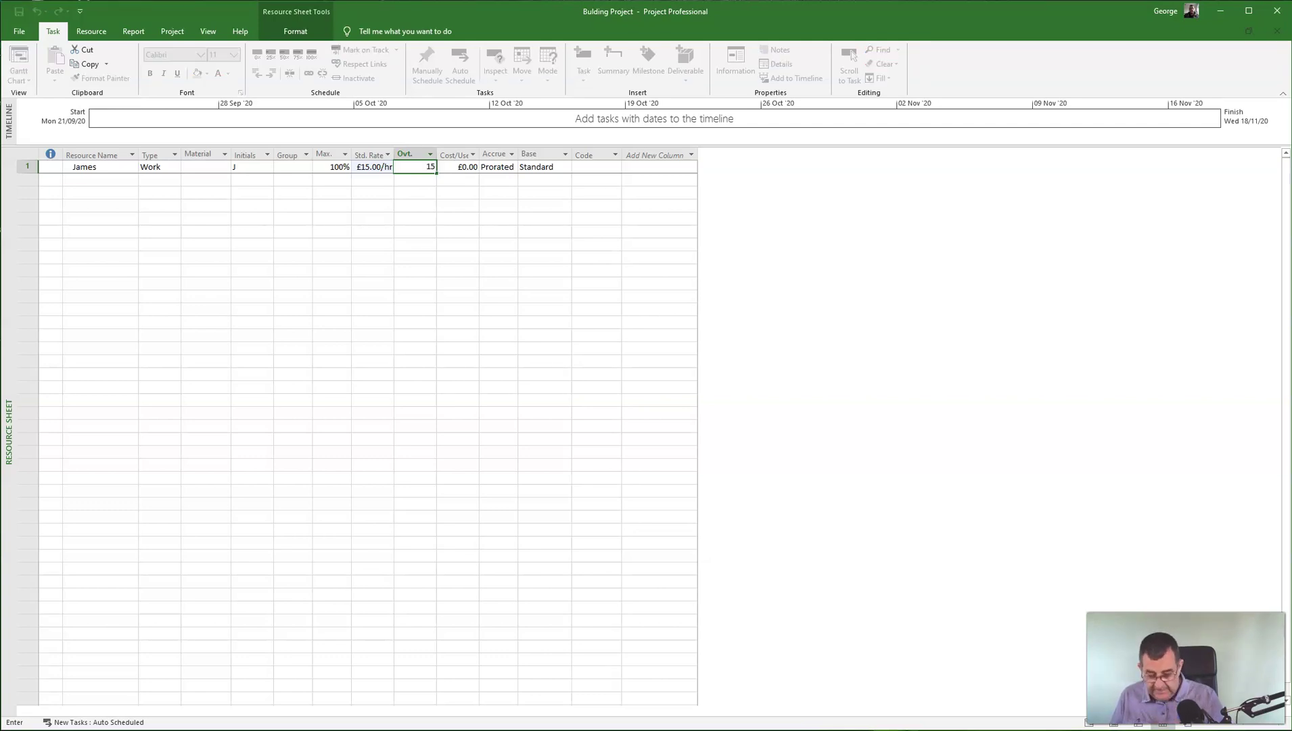
{"action": "key", "text": "Return"}
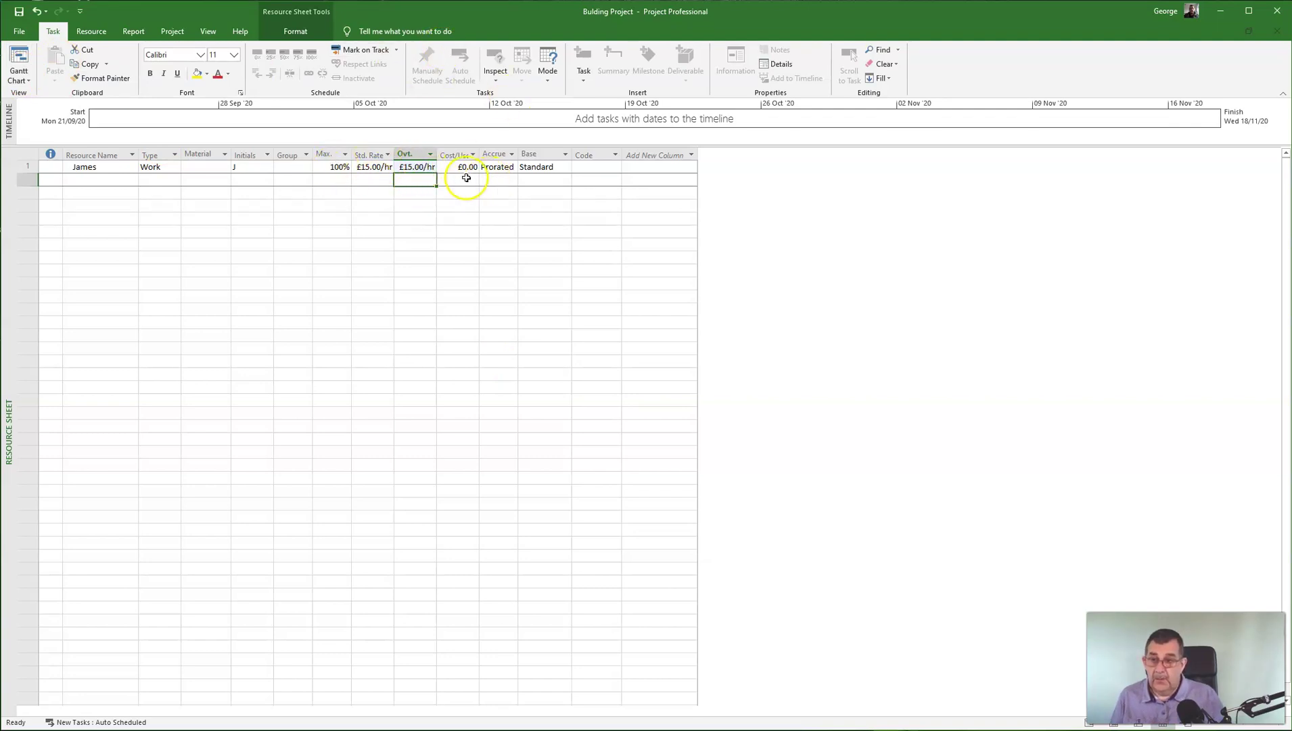
Add a second worker by first name with a standard rate of £15.00/hr and an overtime rate of £20.00/hr
{"action": "left_click", "coordinate": [101, 181]}
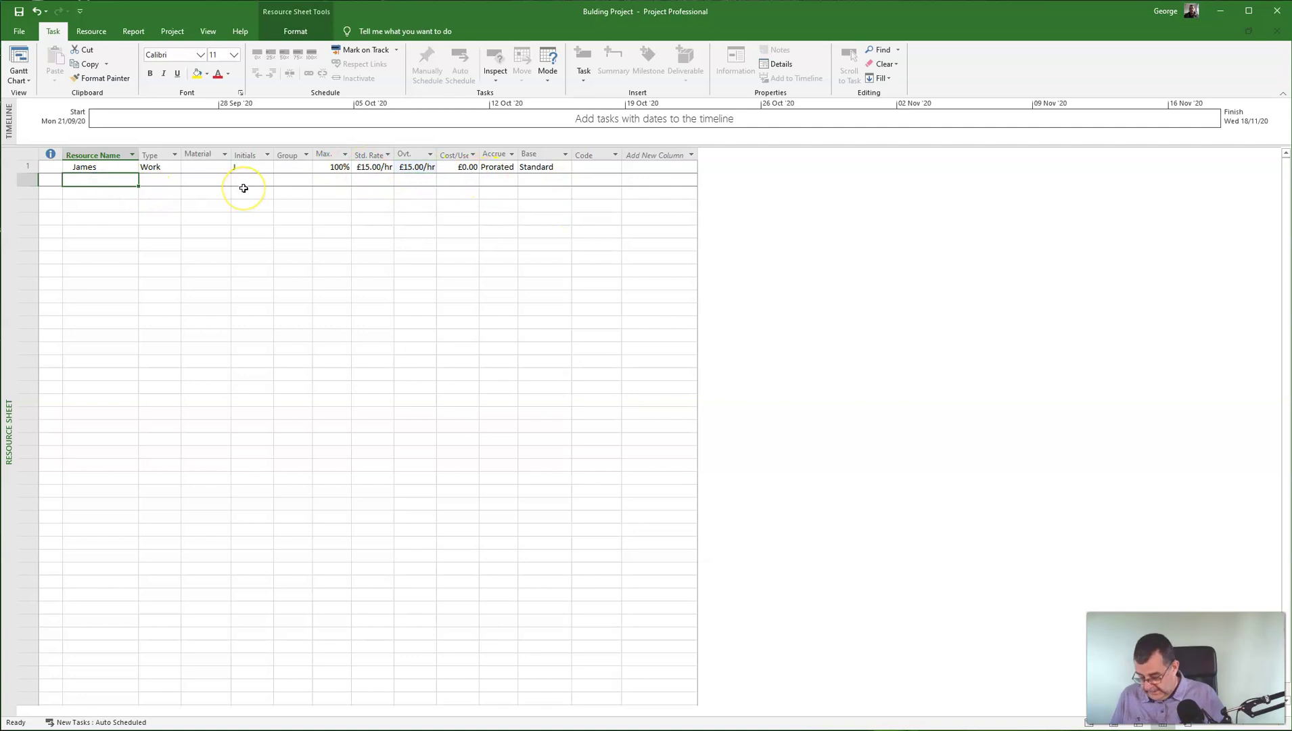
{"action": "type", "text": "Mairi"}
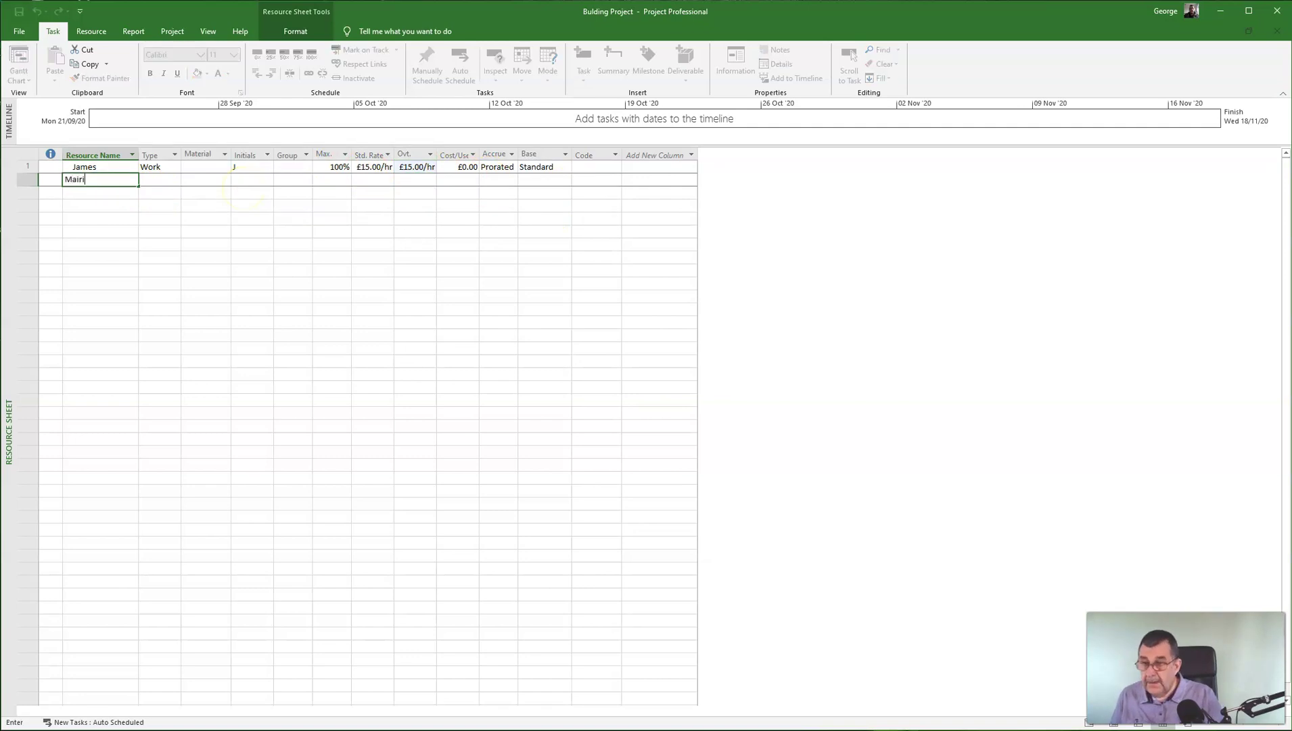
{"action": "key", "text": "Tab"}
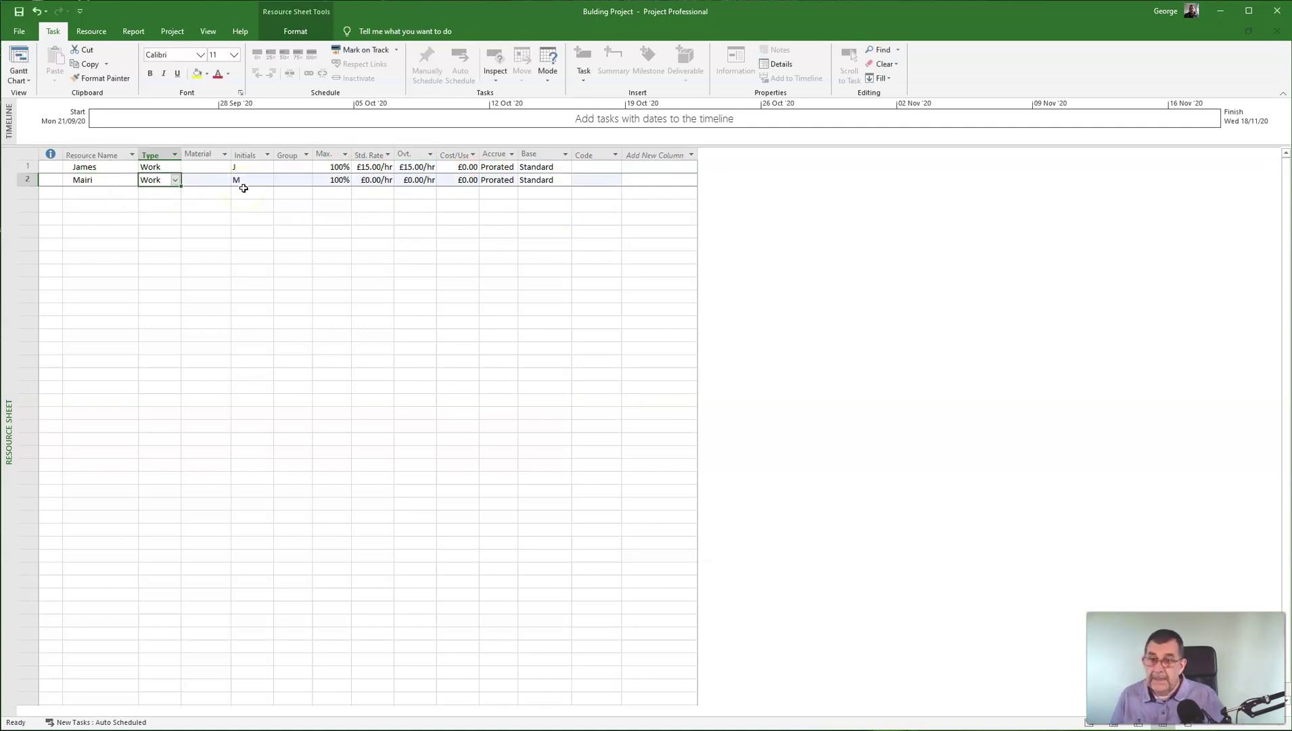
{"action": "left_click", "coordinate": [366, 180]}
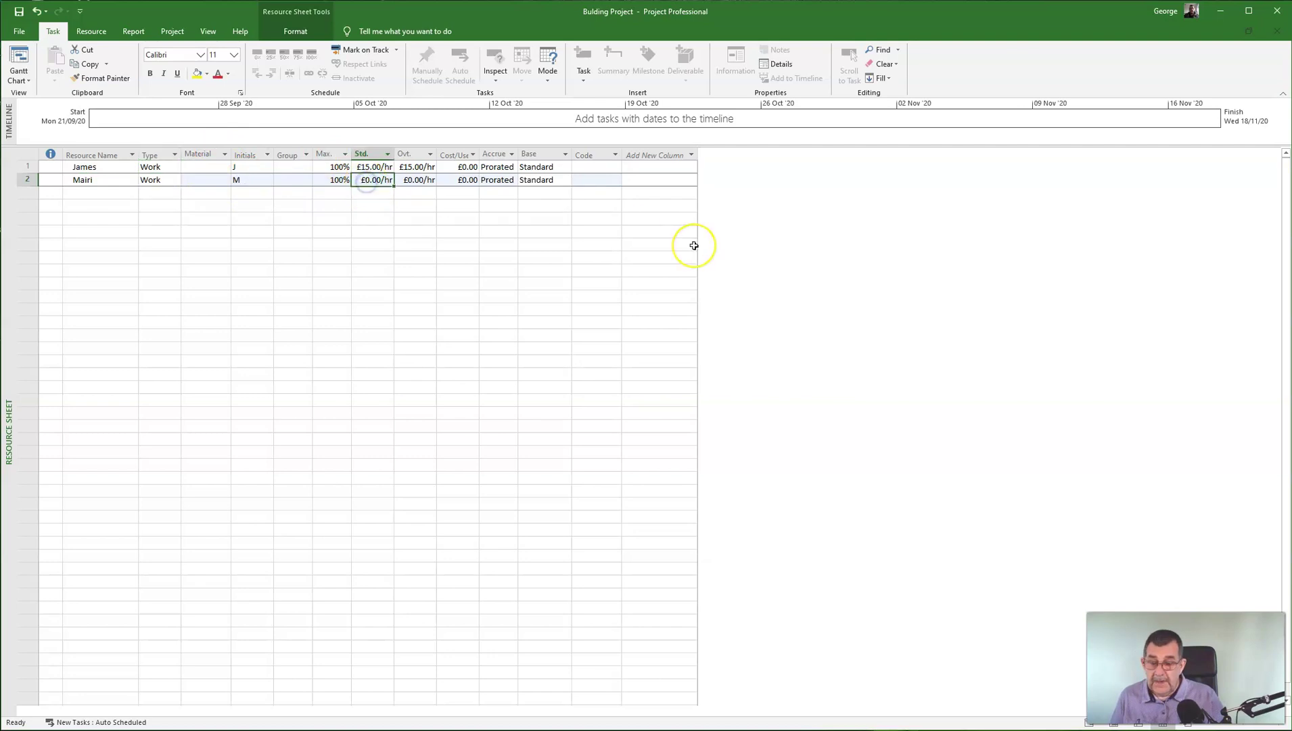
{"action": "type", "text": "15"}
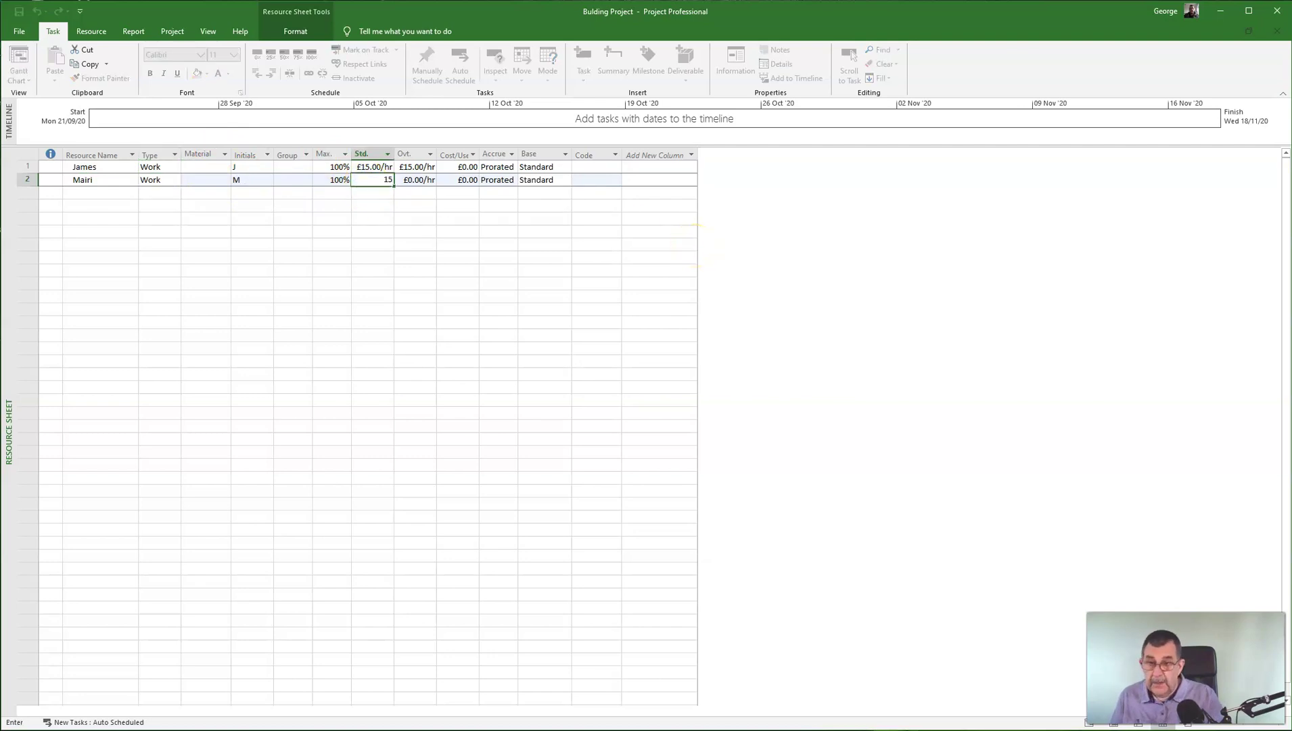
{"action": "key", "text": "Return"}
{"action": "key", "text": "Up"}
{"action": "key", "text": "Right"}
{"action": "type", "text": "20"}
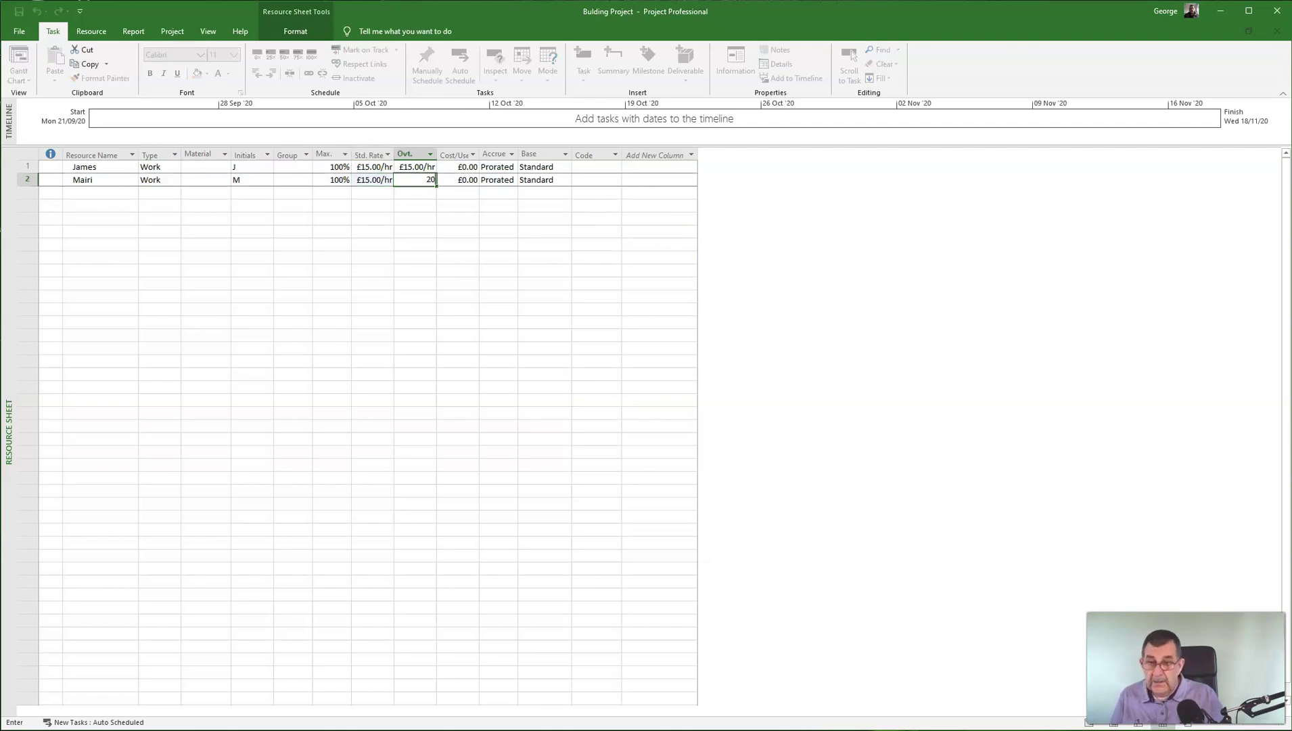
{"action": "key", "text": "Return"}
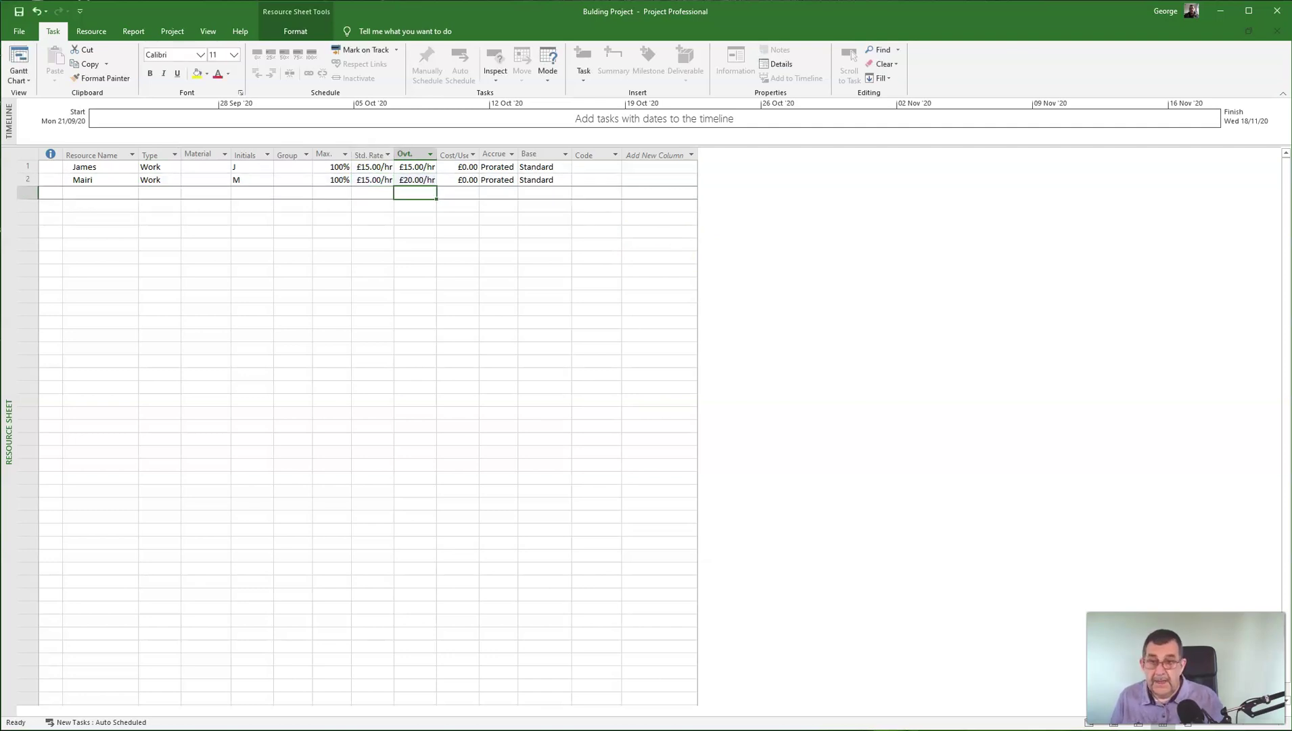
Add a third worker by first name in the third row, with a £15.00/hr standard rate and £20.00/hr overtime rate
{"action": "left_click", "coordinate": [90, 193]}
{"action": "type", "text": "Allan"}
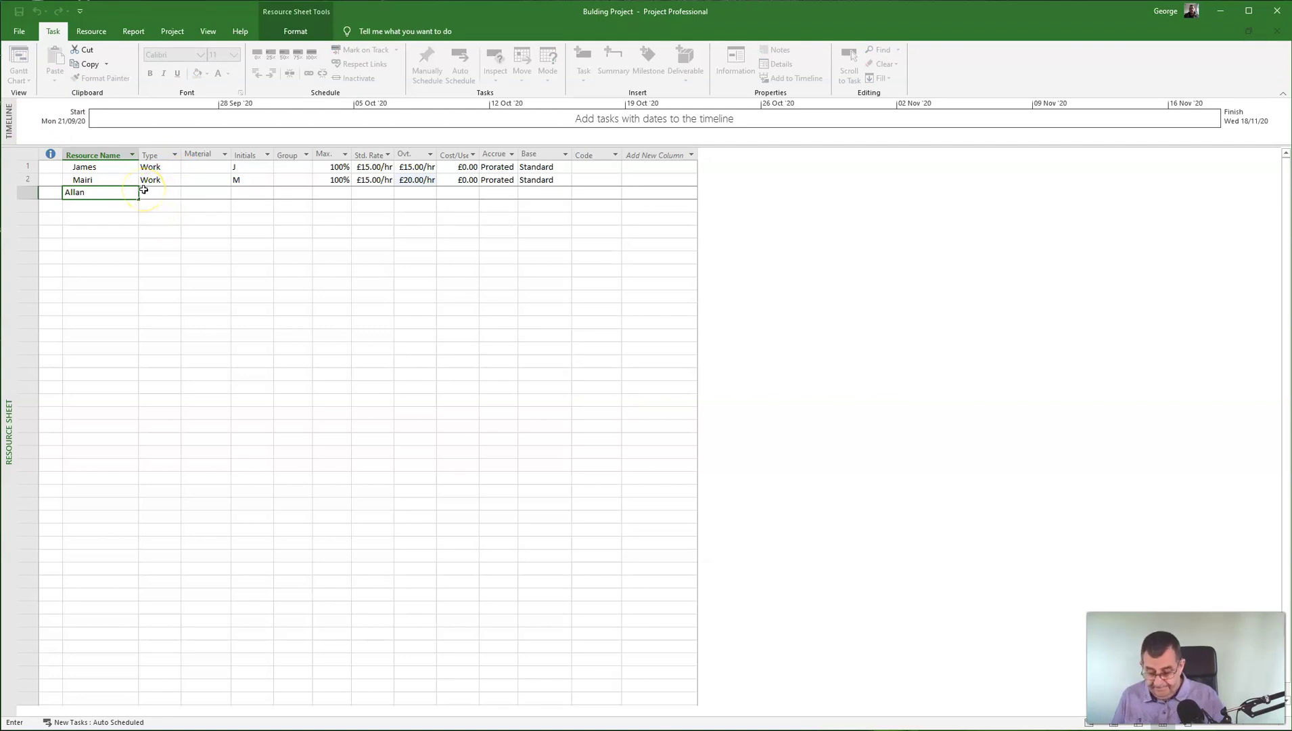
{"action": "key", "text": "Return"}
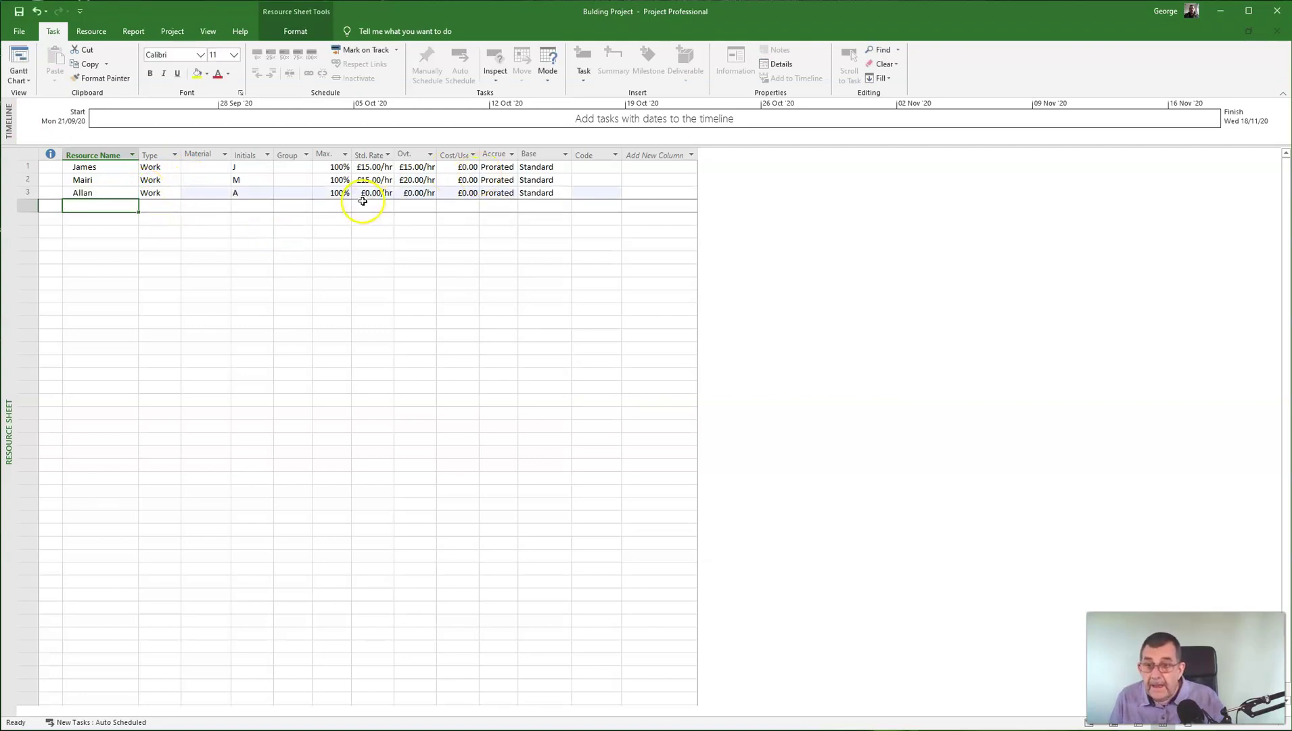
{"action": "type", "text": "15"}
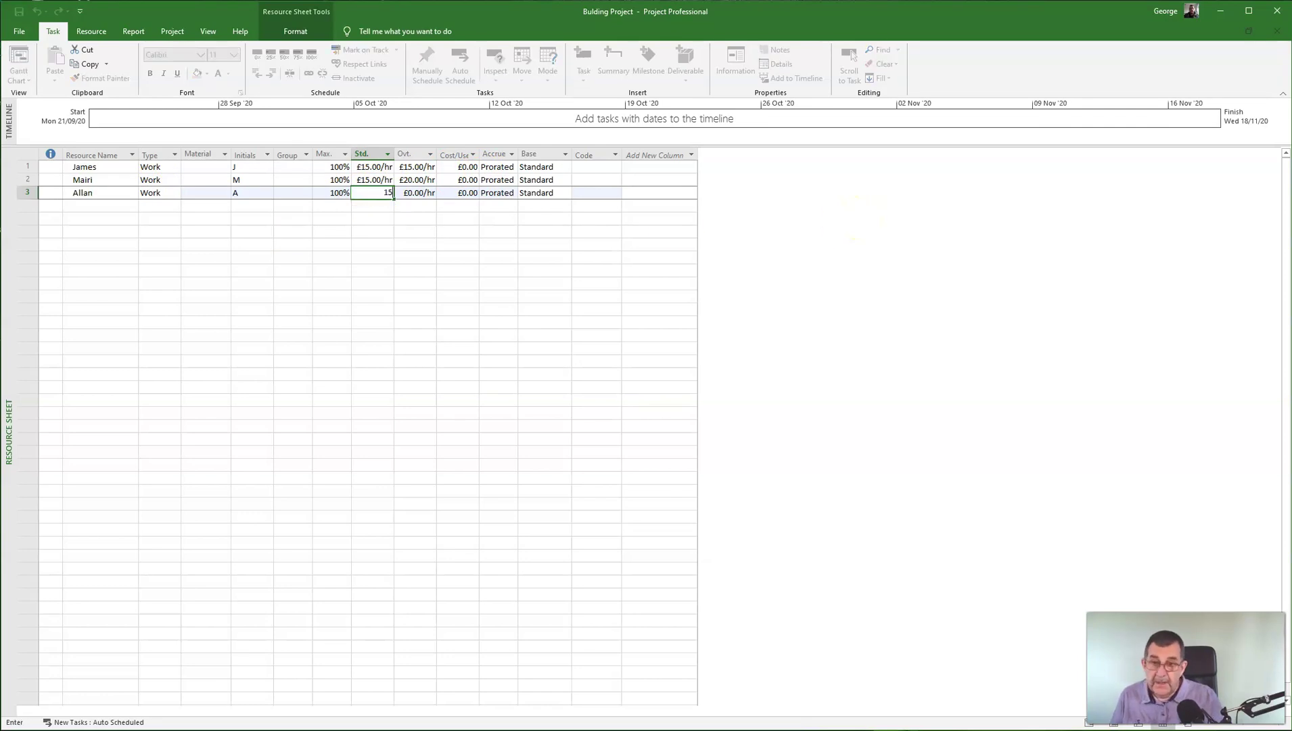
{"action": "key", "text": "Return"}
{"action": "key", "text": "Tab"}
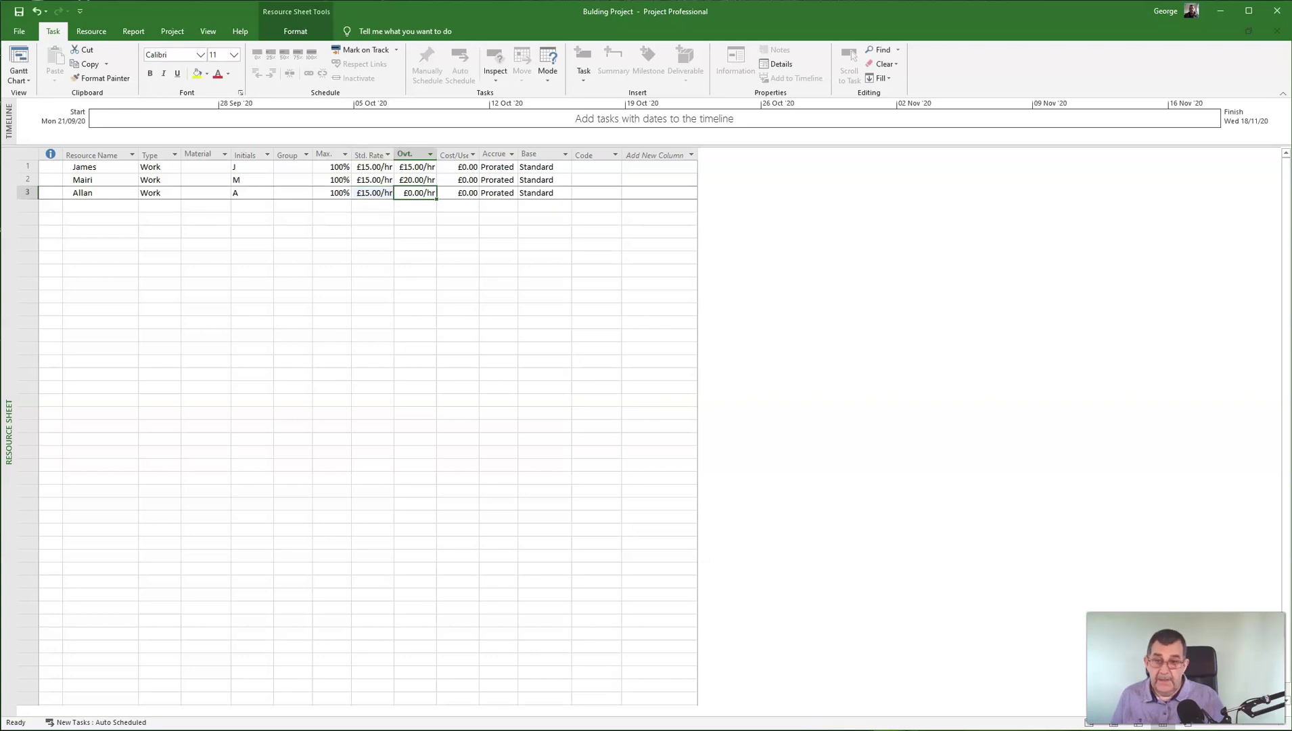
{"action": "type", "text": "20"}
{"action": "key", "text": "Return"}
{"action": "key", "text": "Up"}
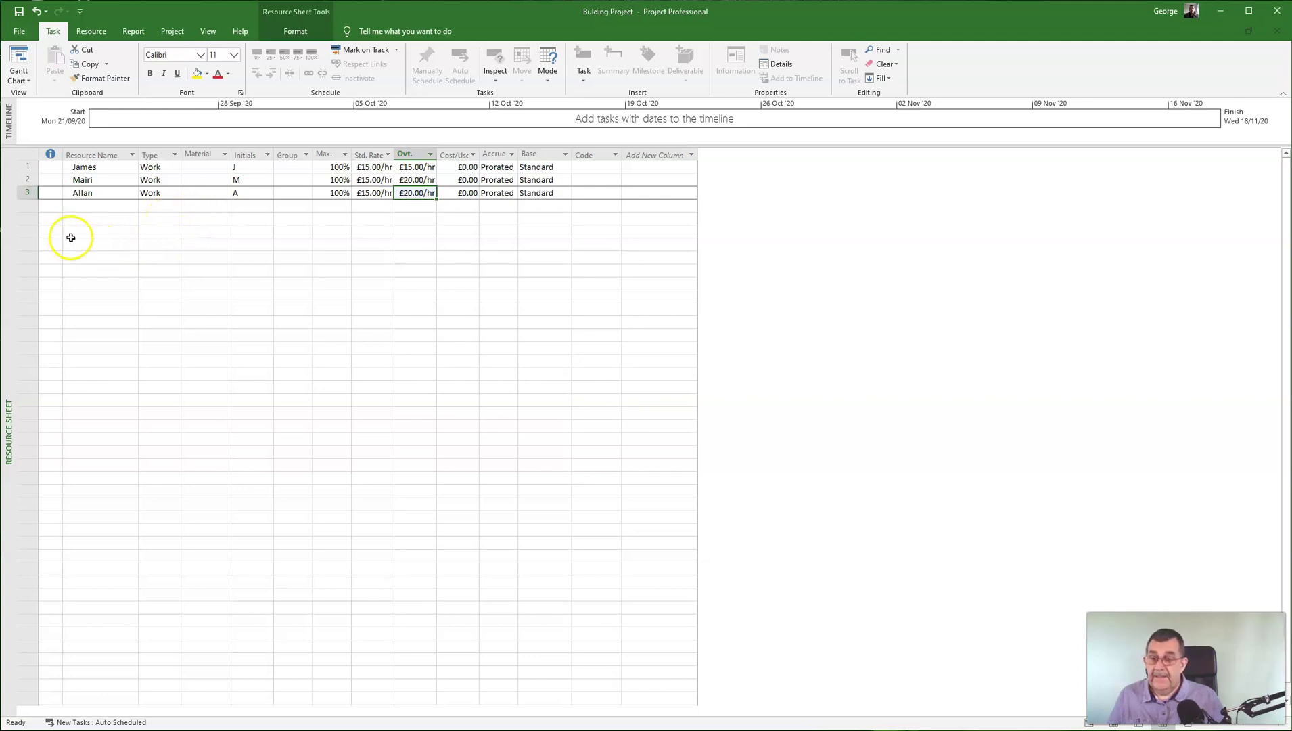
Examine the available resource types, including Material and Cost, in an empty row below the three workers
{"action": "left_click", "coordinate": [174, 246]}
{"action": "left_click", "coordinate": [176, 244]}
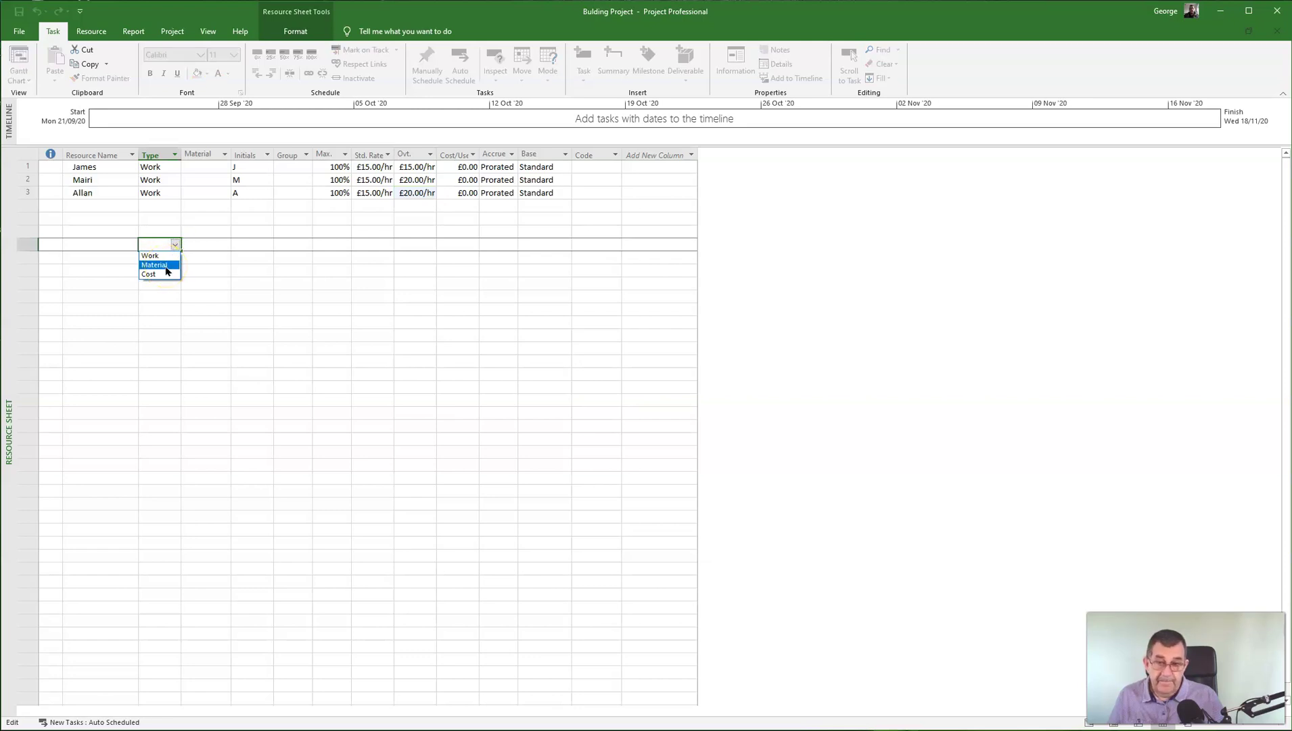
{"action": "left_click", "coordinate": [160, 276]}
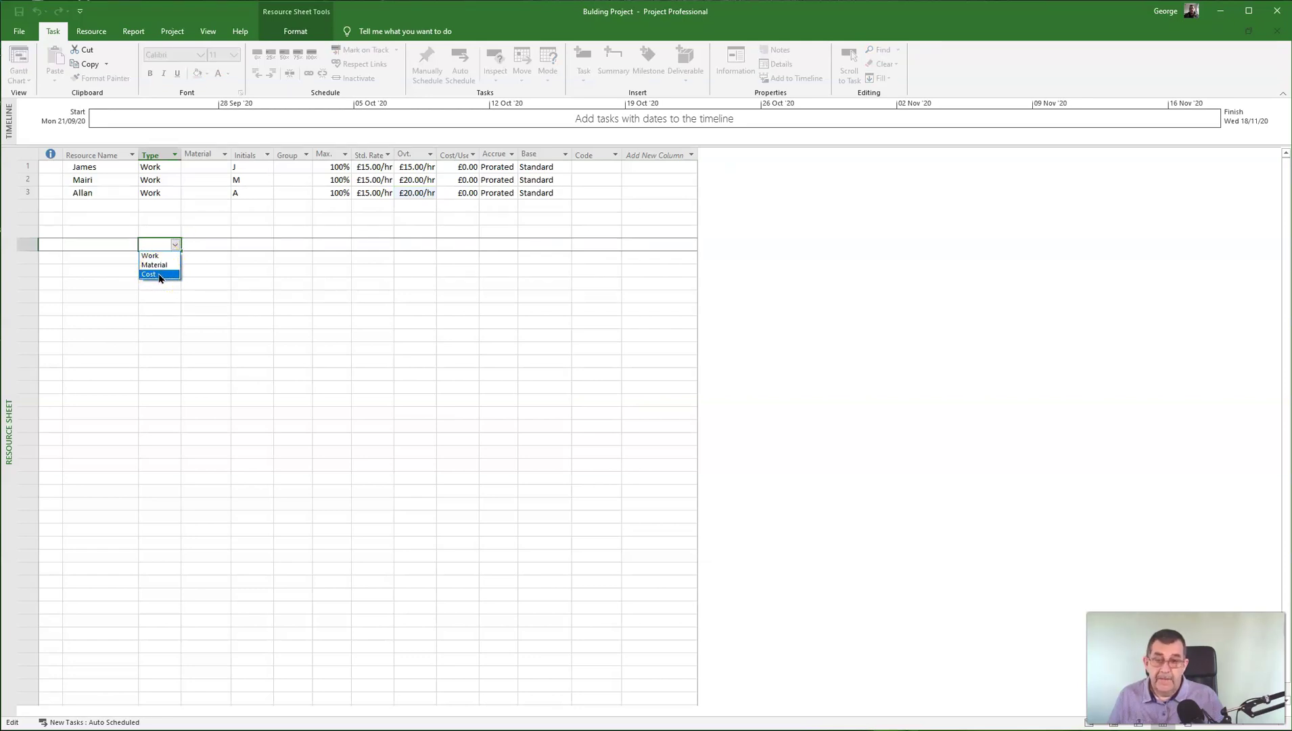
{"action": "left_click", "coordinate": [165, 275]}
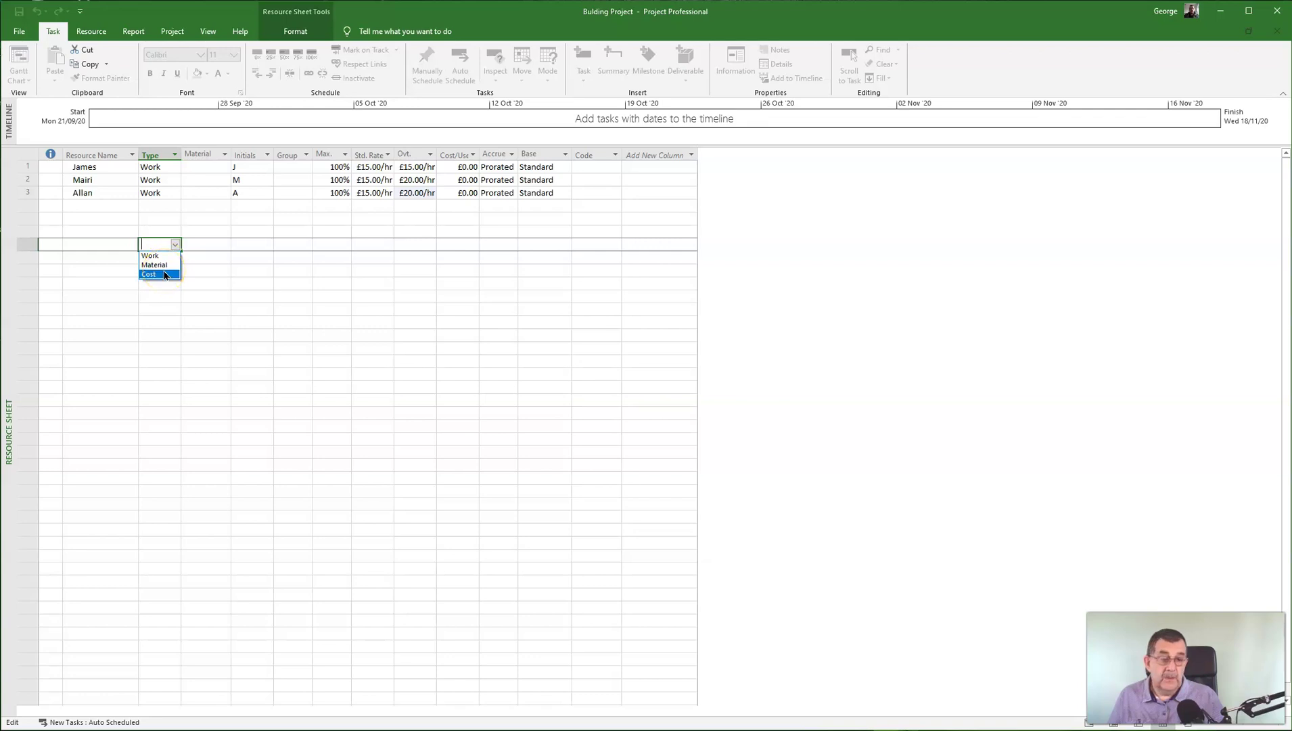
{"action": "left_click", "coordinate": [159, 272]}
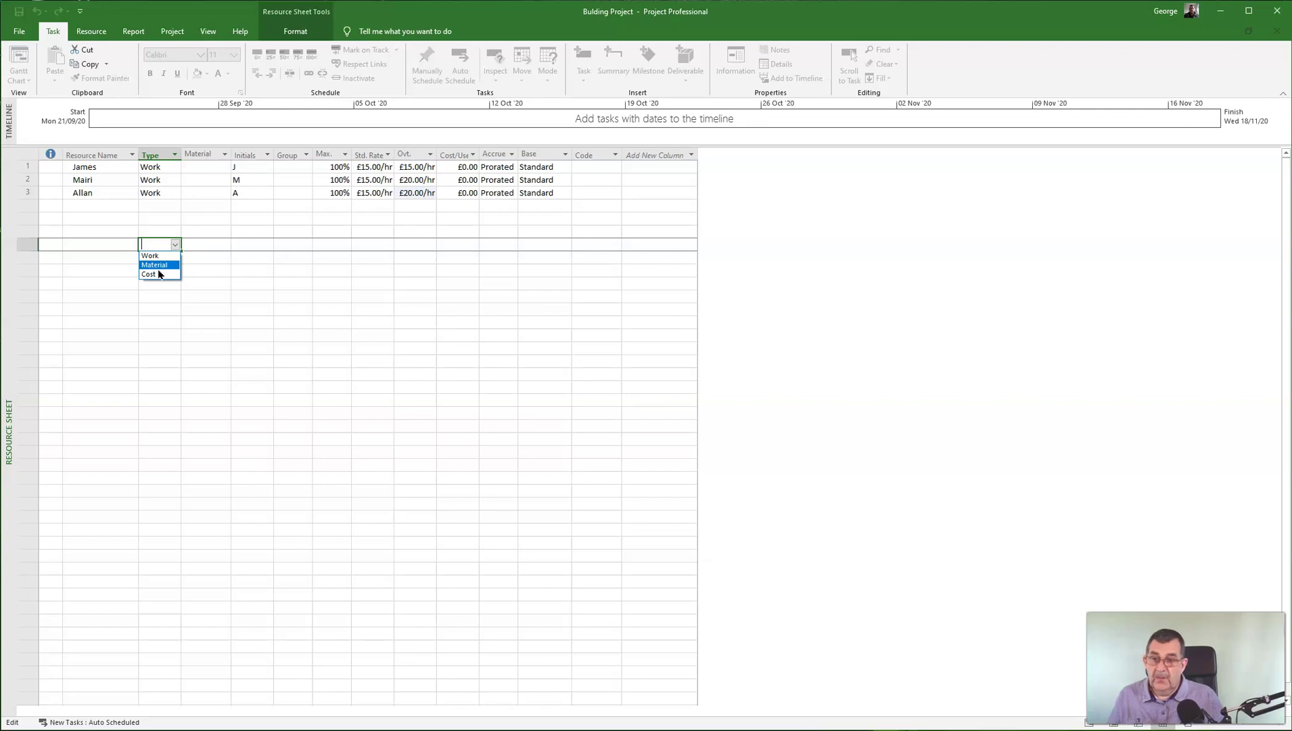
{"action": "left_click", "coordinate": [155, 276]}
{"action": "left_click", "coordinate": [395, 230]}
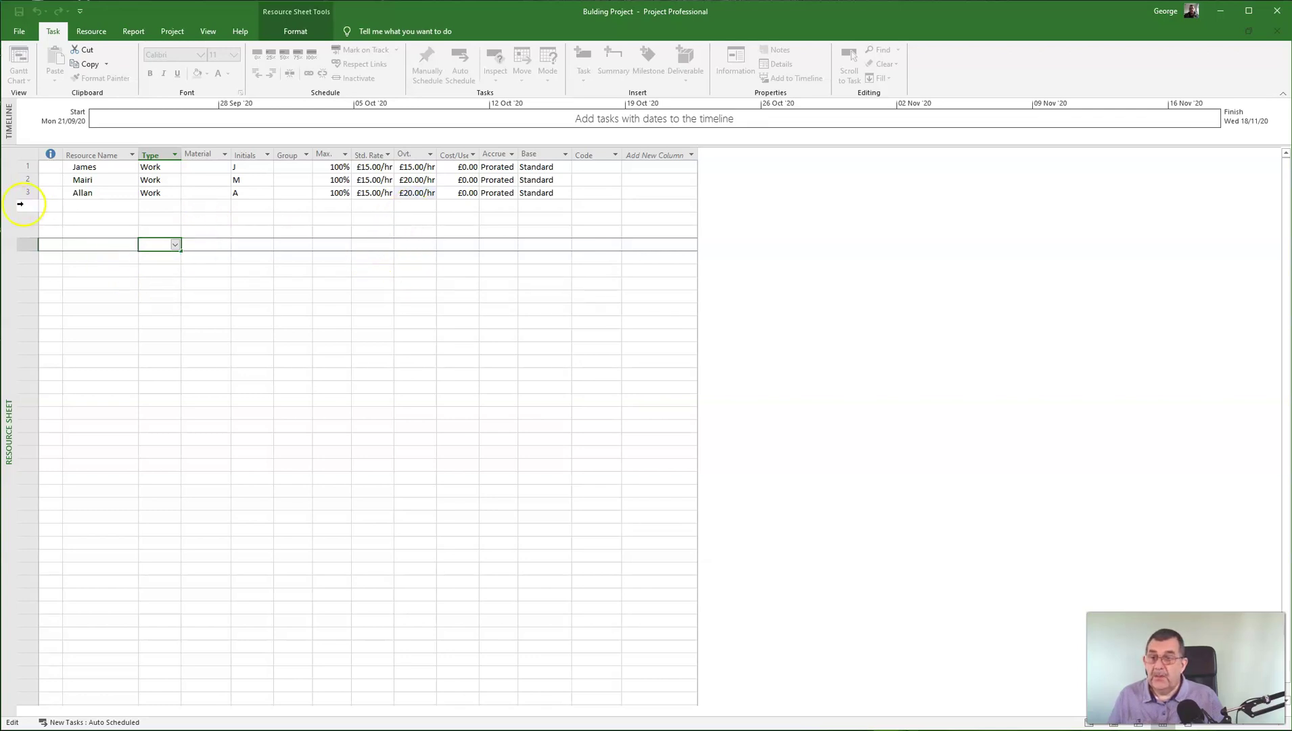
Delete the unnamed resource with £0.00/hr rates from row 7 of the resource list
{"action": "left_click", "coordinate": [101, 204]}
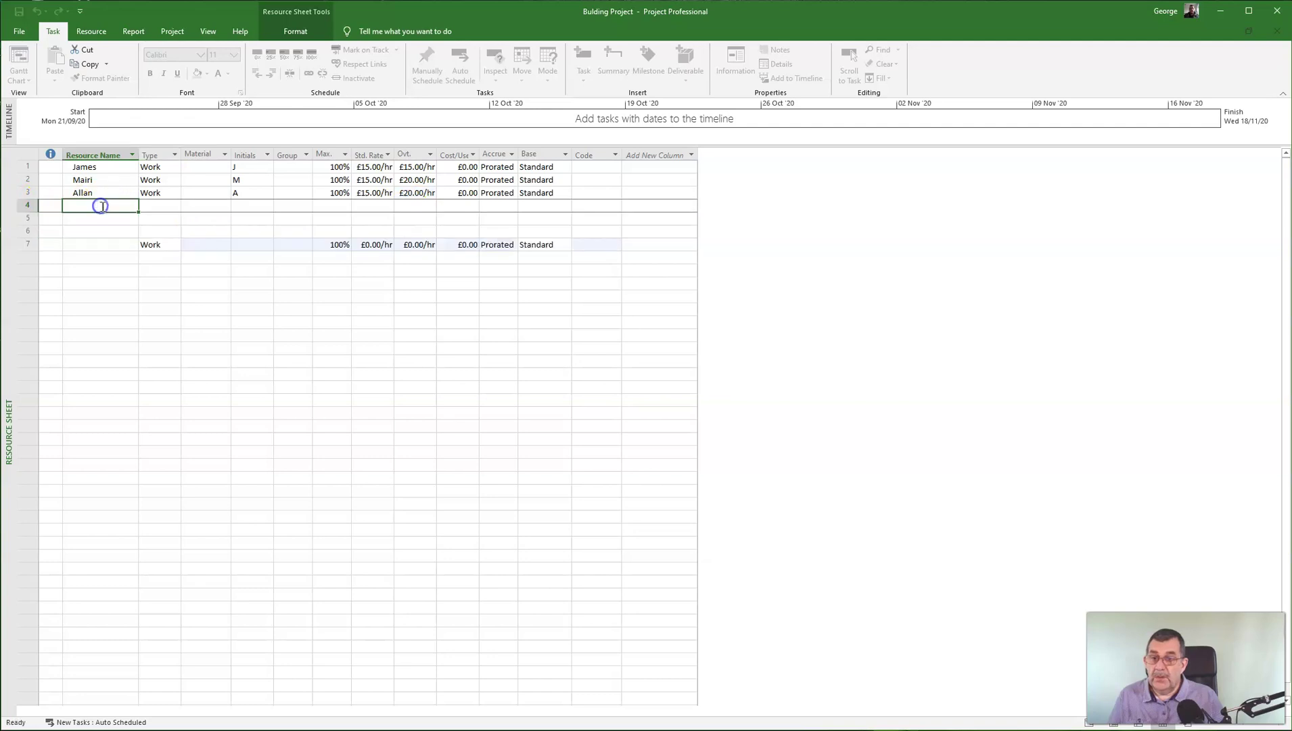
{"action": "left_click", "coordinate": [25, 244]}
{"action": "right_click", "coordinate": [26, 244]}
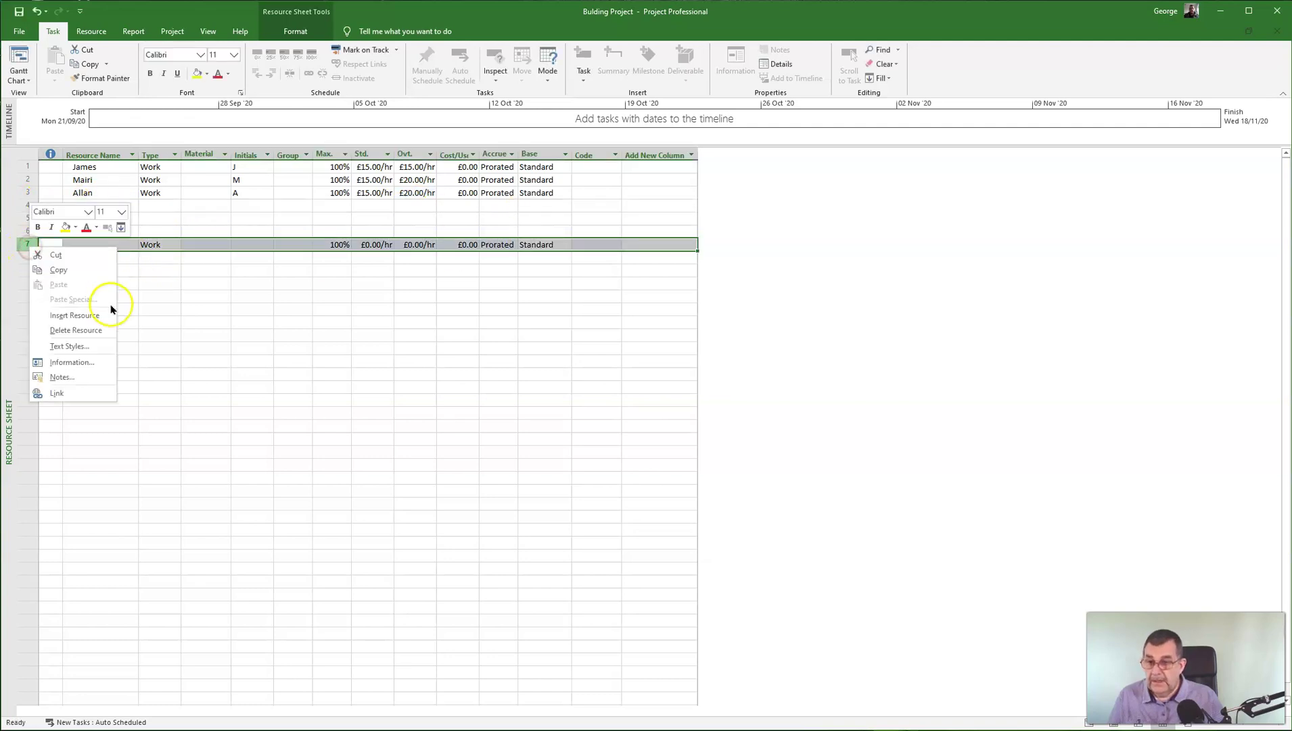
{"action": "left_click", "coordinate": [84, 330]}
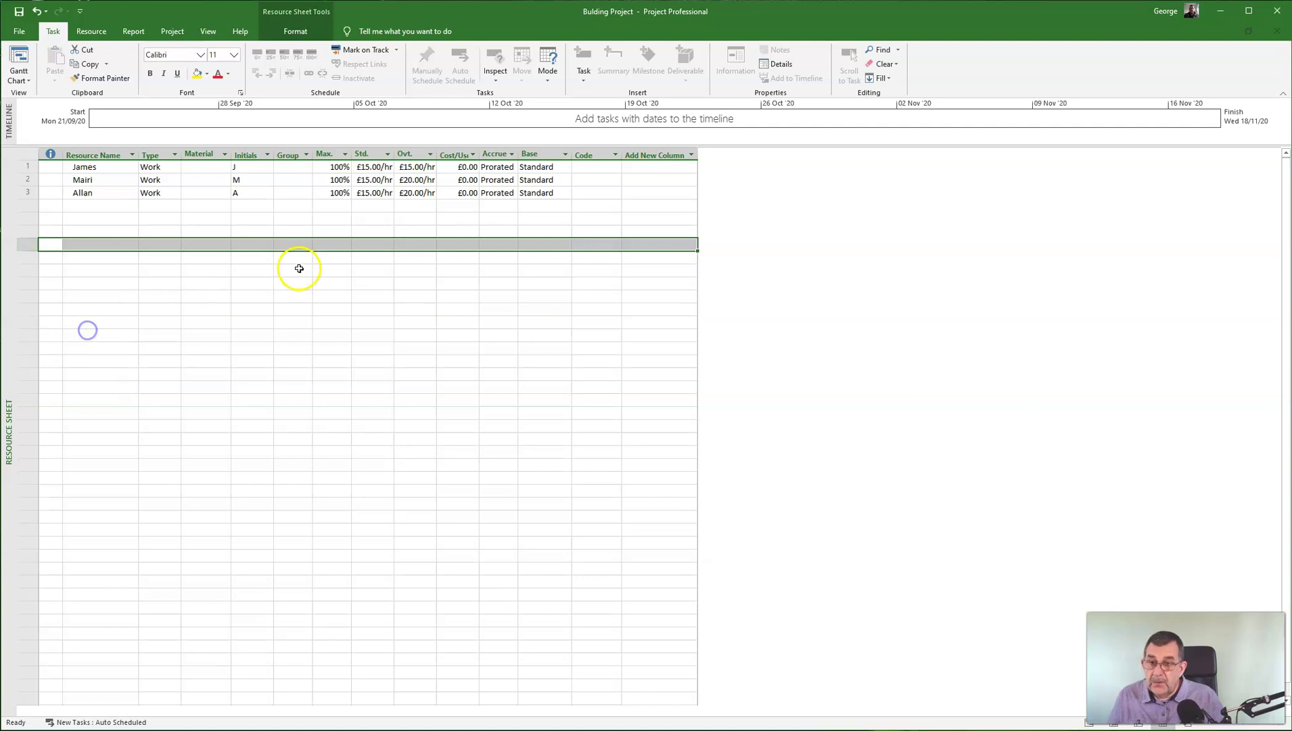
{"action": "left_click", "coordinate": [22, 205]}
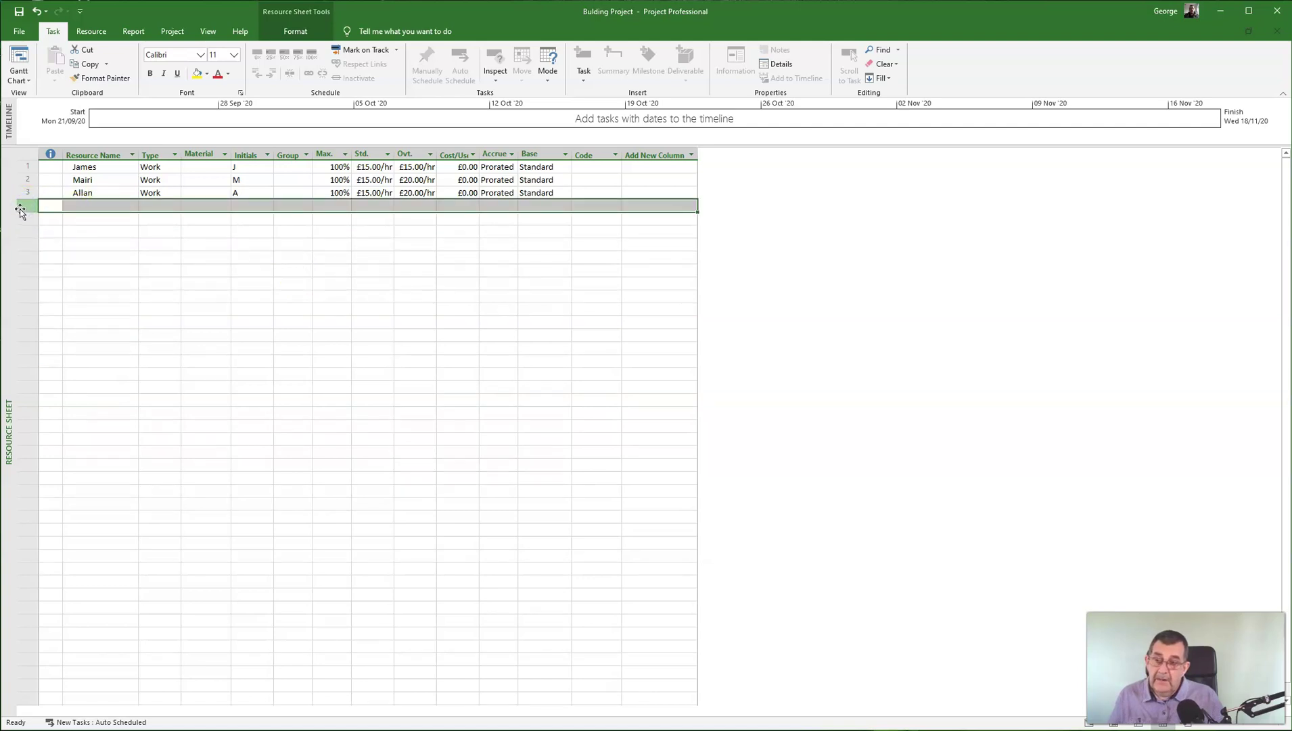
{"action": "right_click", "coordinate": [19, 210]}
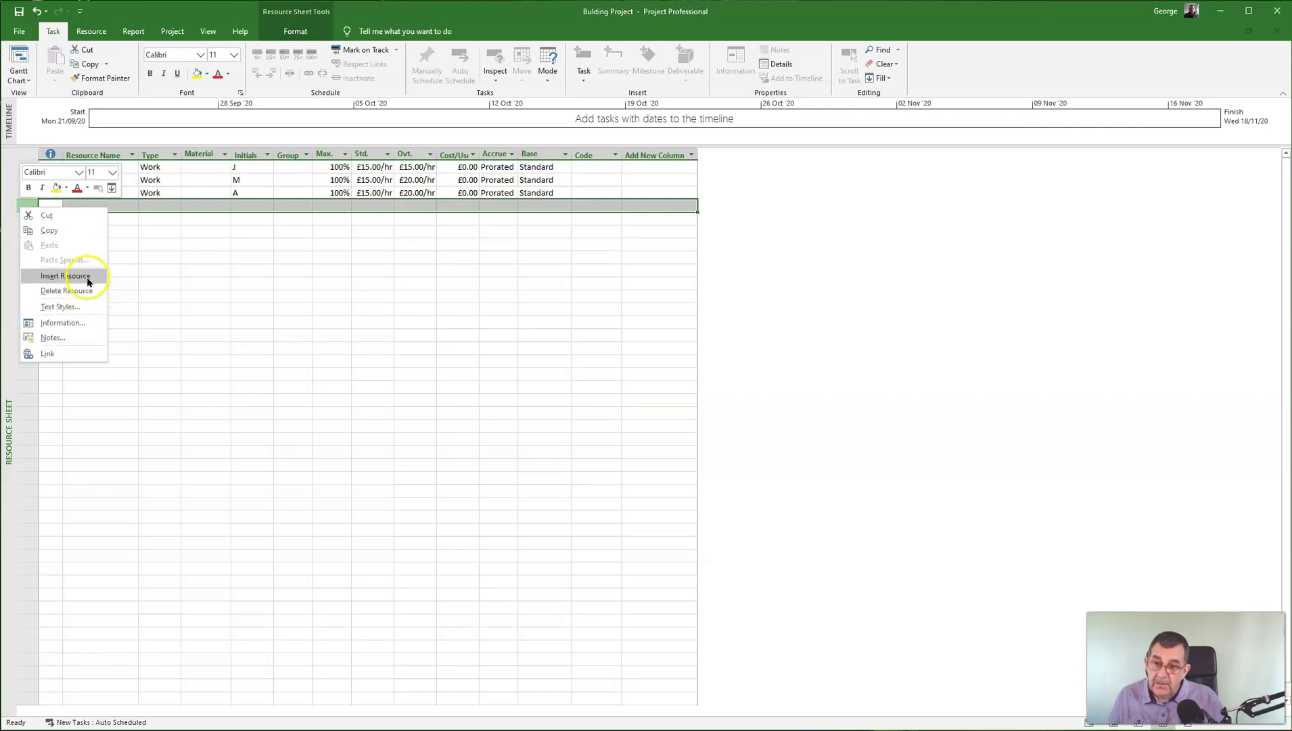
{"action": "left_click", "coordinate": [795, 283]}
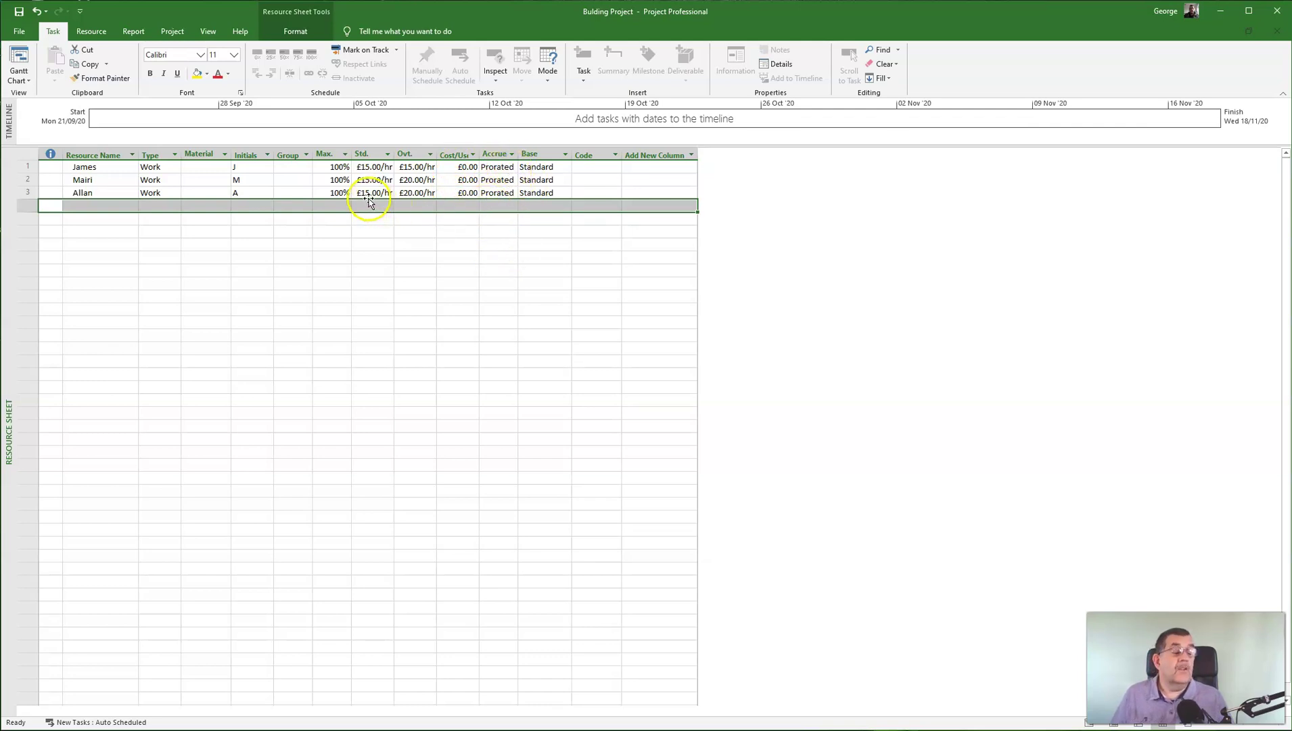
Choose Standard as the first resource's base calendar and switch to the Gantt Chart view
{"action": "left_click", "coordinate": [545, 167]}
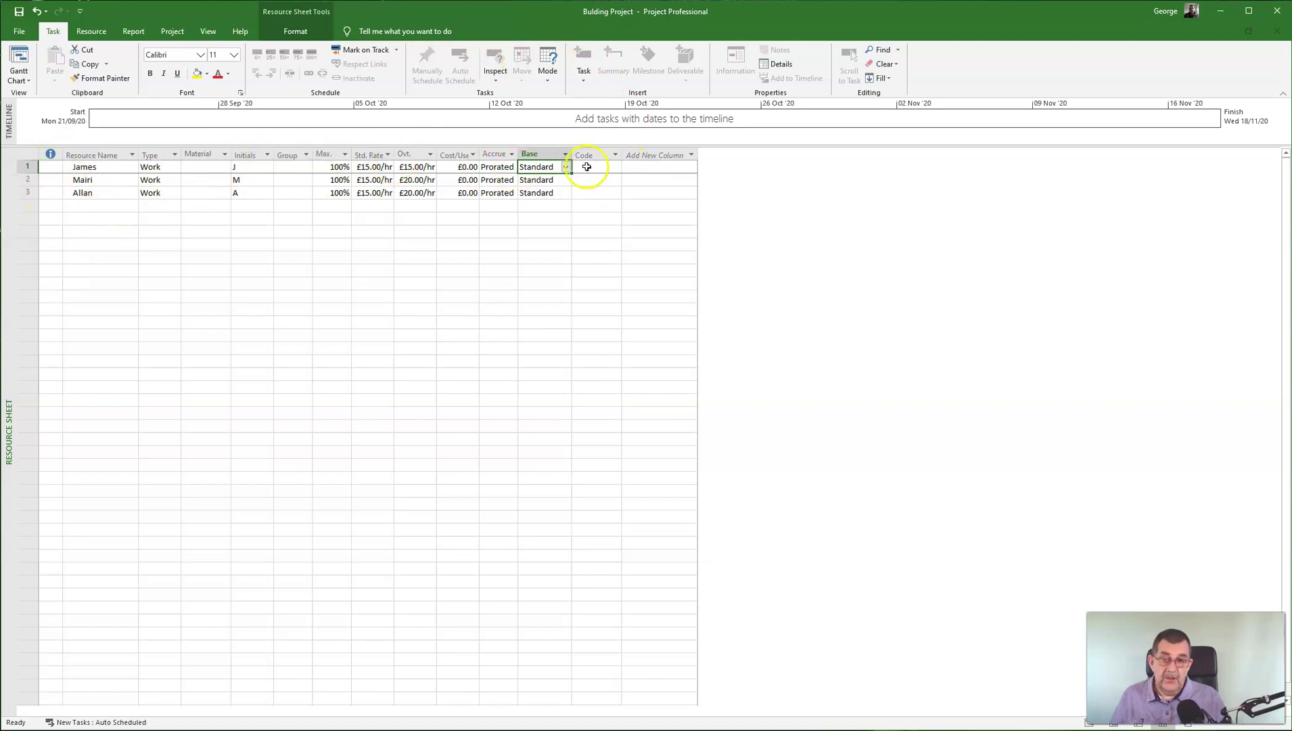
{"action": "left_click", "coordinate": [560, 163]}
{"action": "left_click", "coordinate": [565, 168]}
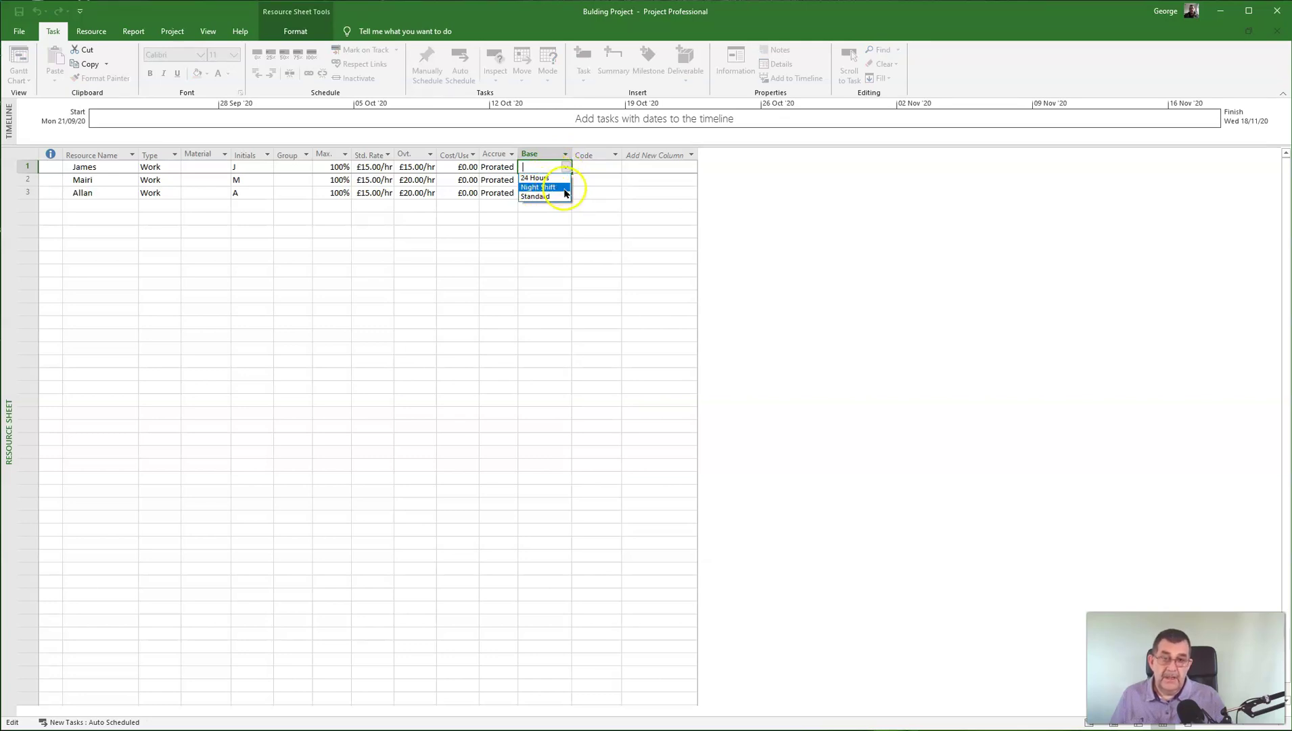
{"action": "left_click", "coordinate": [562, 197]}
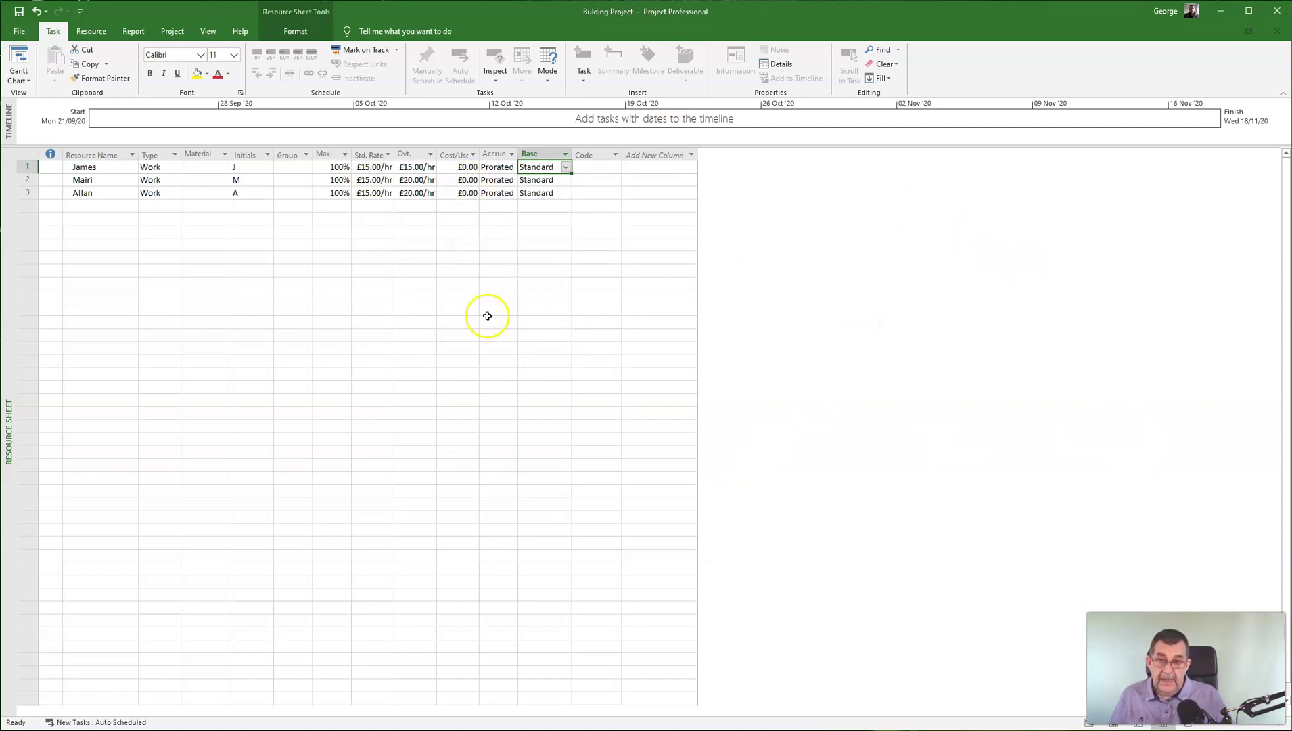
{"action": "left_click", "coordinate": [19, 60]}
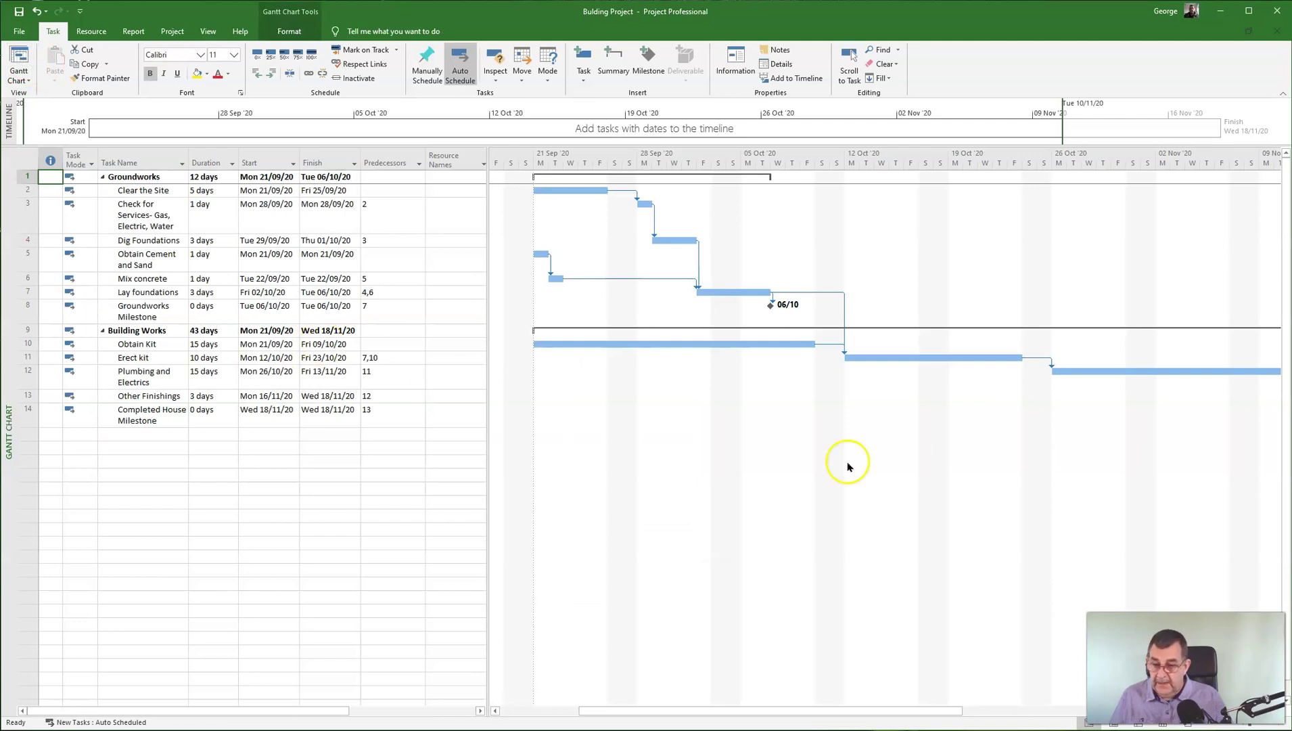